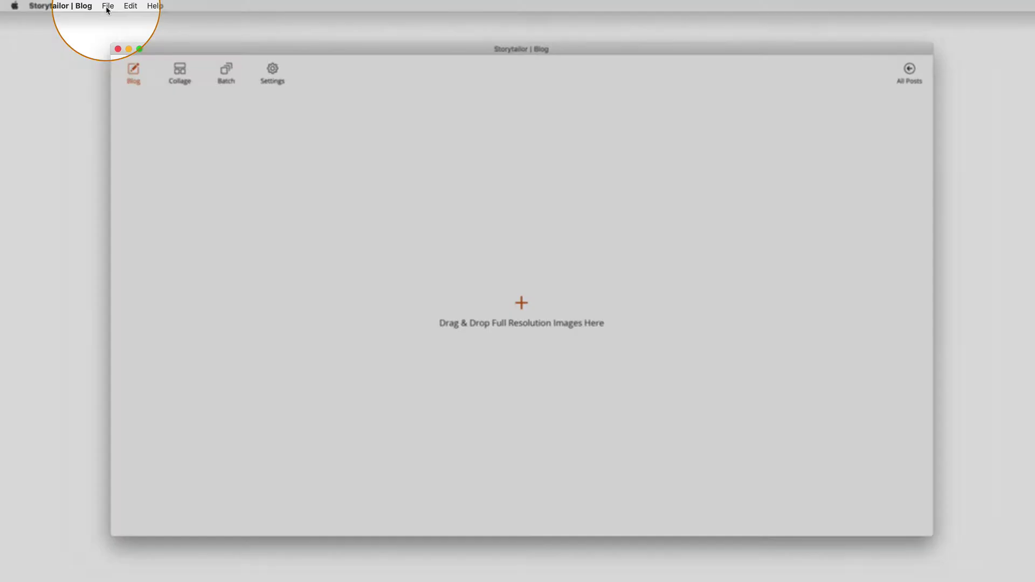
Step: Drag the wedding photo files from the desktop into the new blog post
click(108, 6)
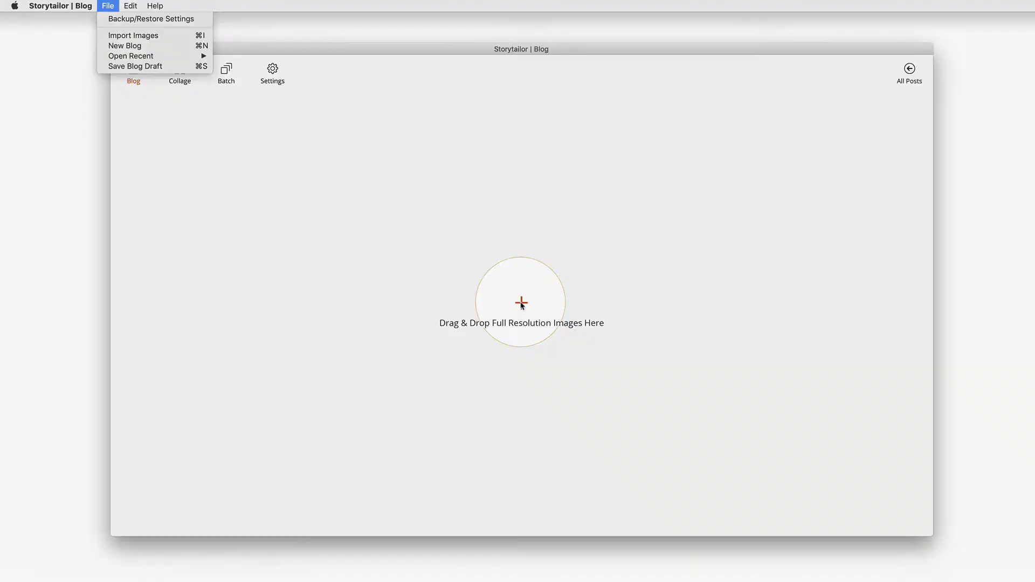
click(521, 303)
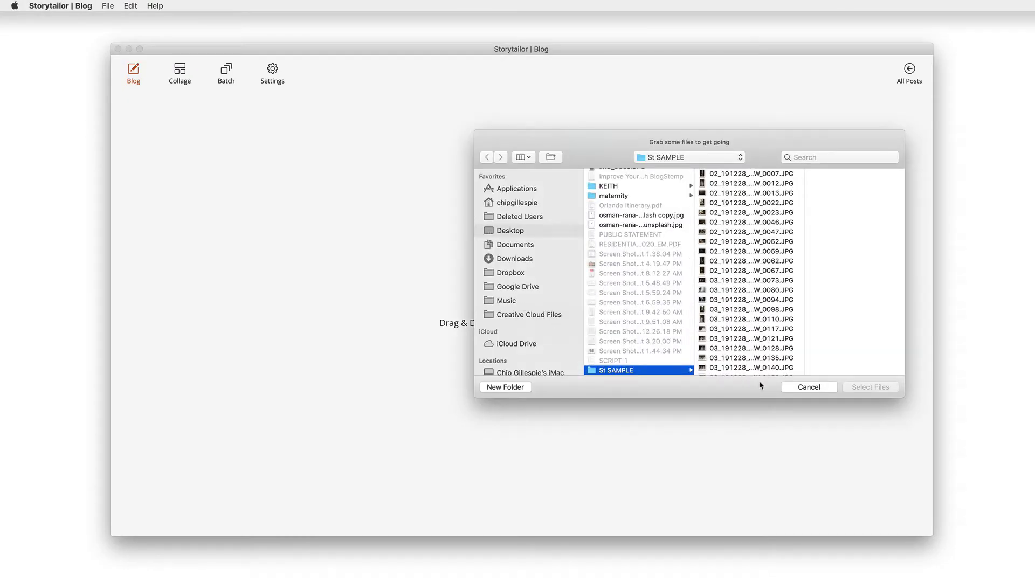
click(803, 388)
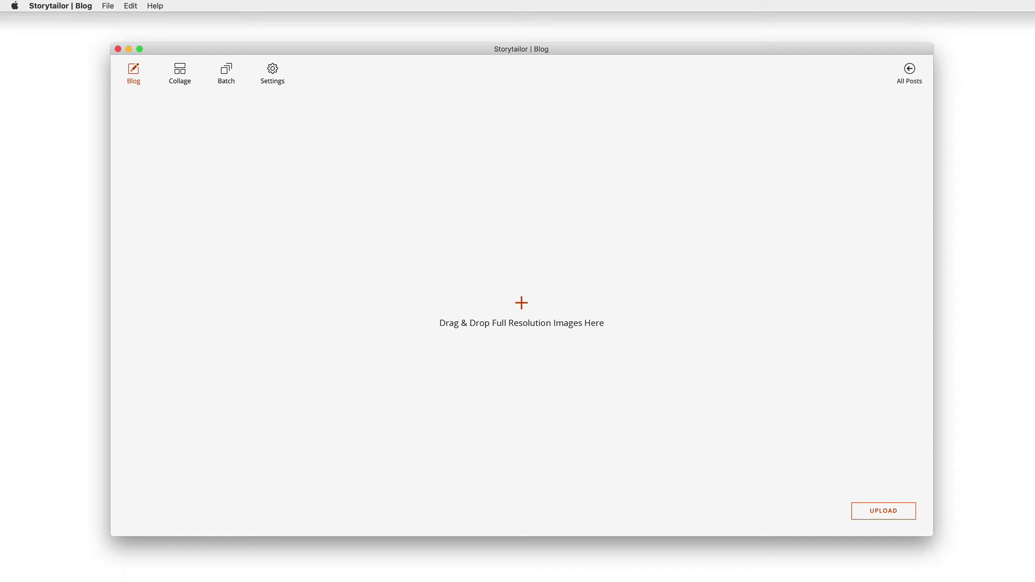
drag(1034, 540, 491, 298)
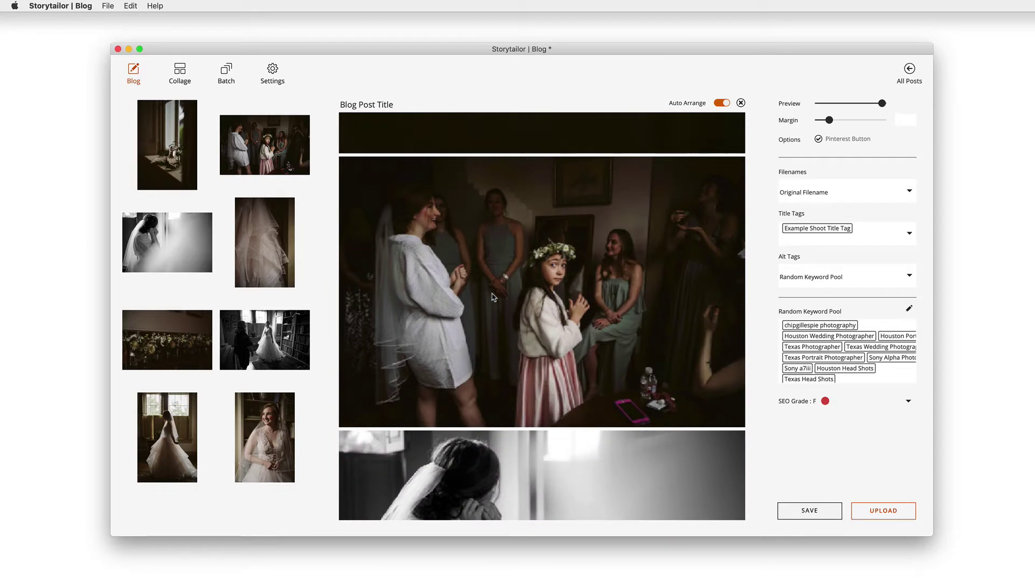
Step: Sort the post's thumbnails by file name and scroll through the resulting preview
right_click(199, 206)
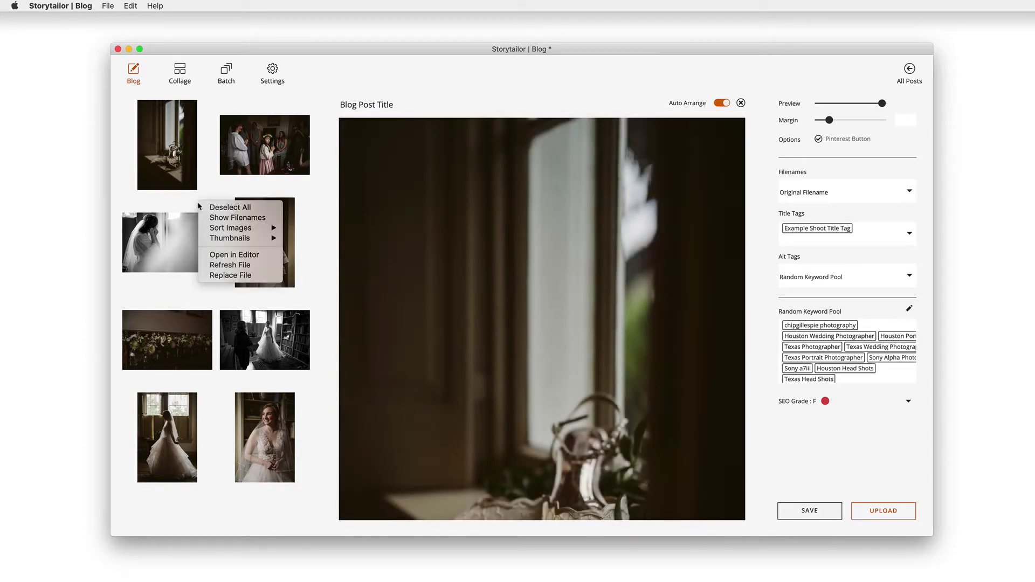
mouse_move(242, 229)
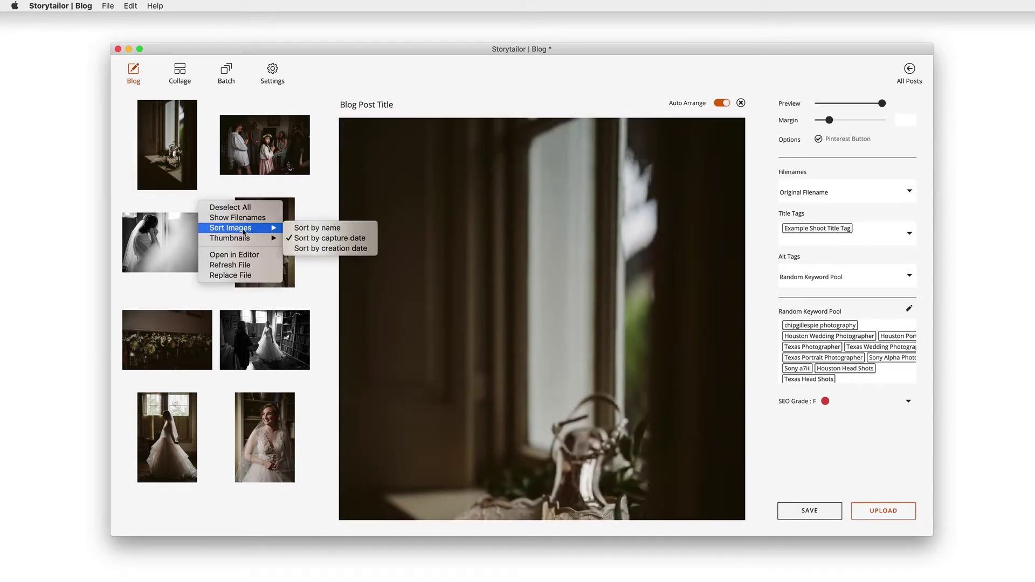
click(307, 231)
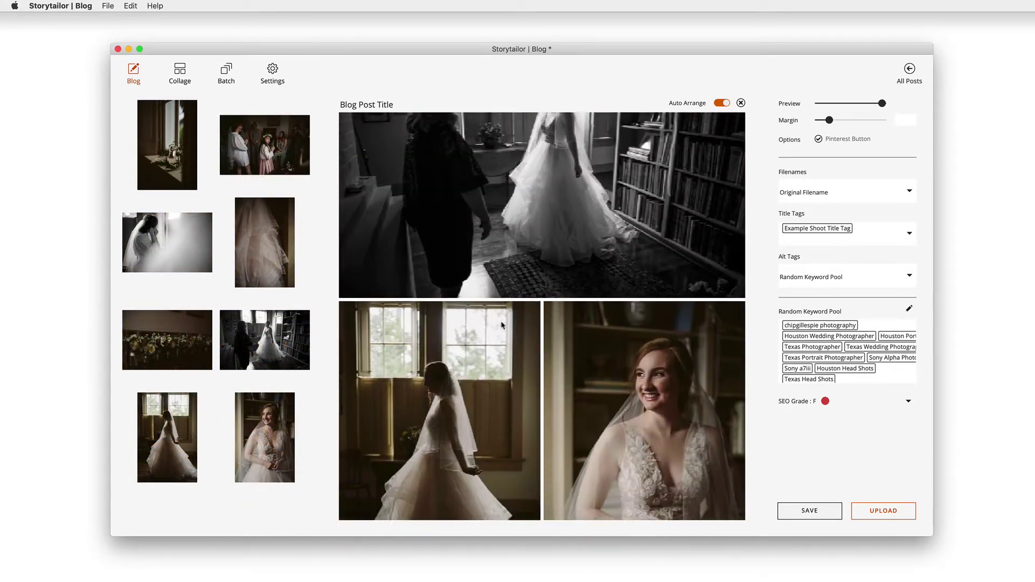
scroll(502, 326, down, 5)
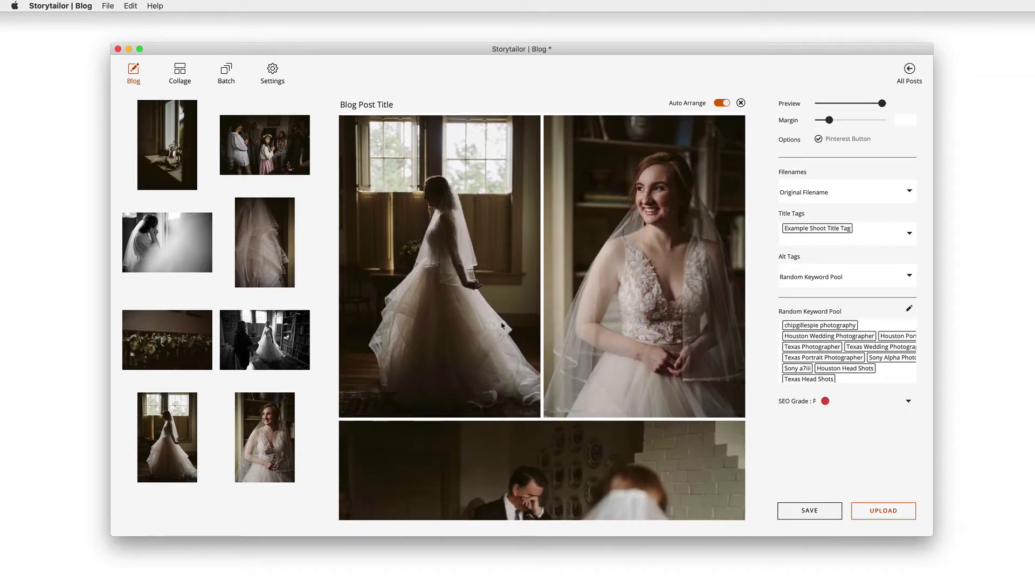
scroll(501, 325, down, 5)
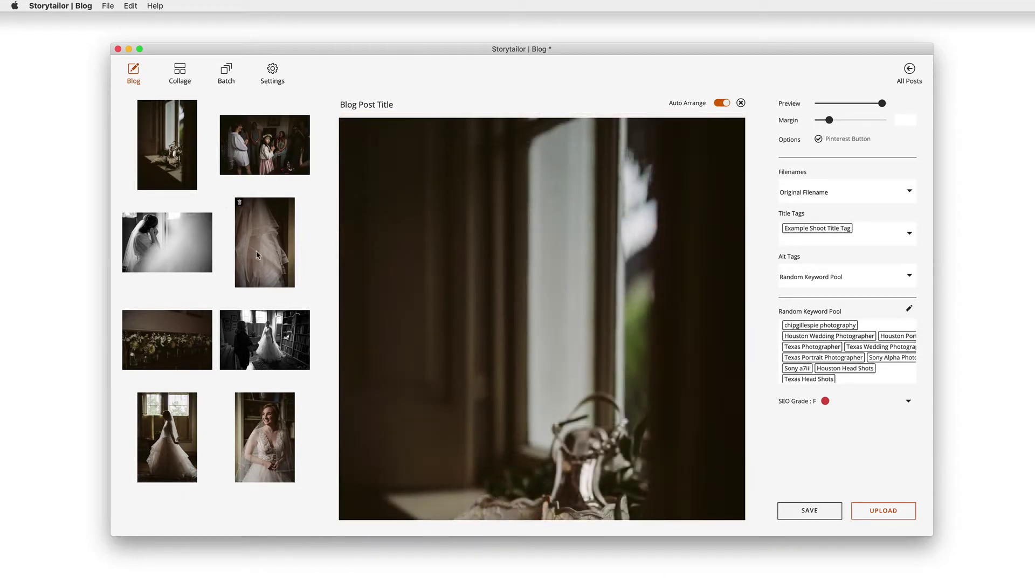
Step: Move the veil photo up into the top row beside the window photo
drag(257, 255, 215, 161)
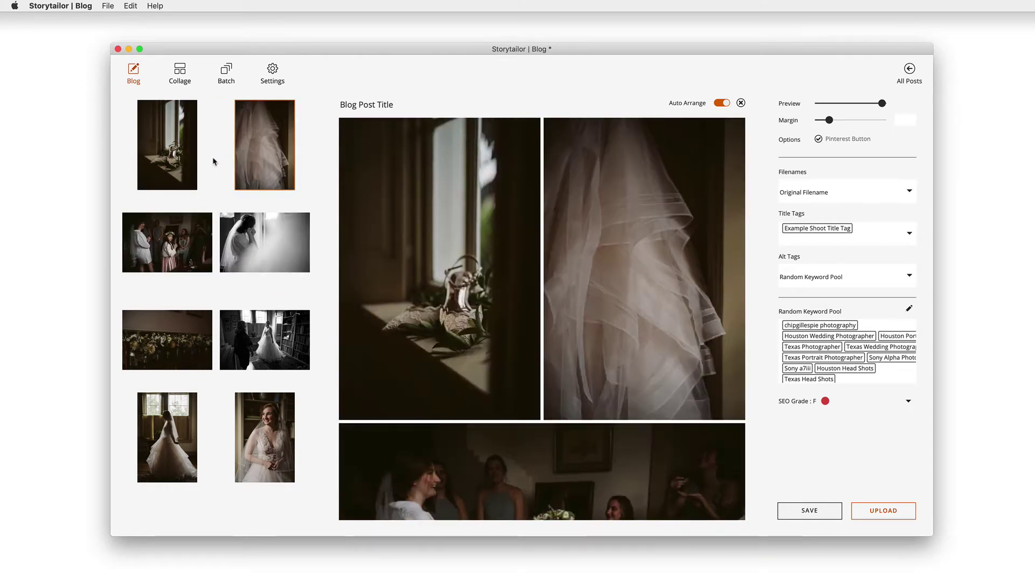
scroll(505, 374, down, 10)
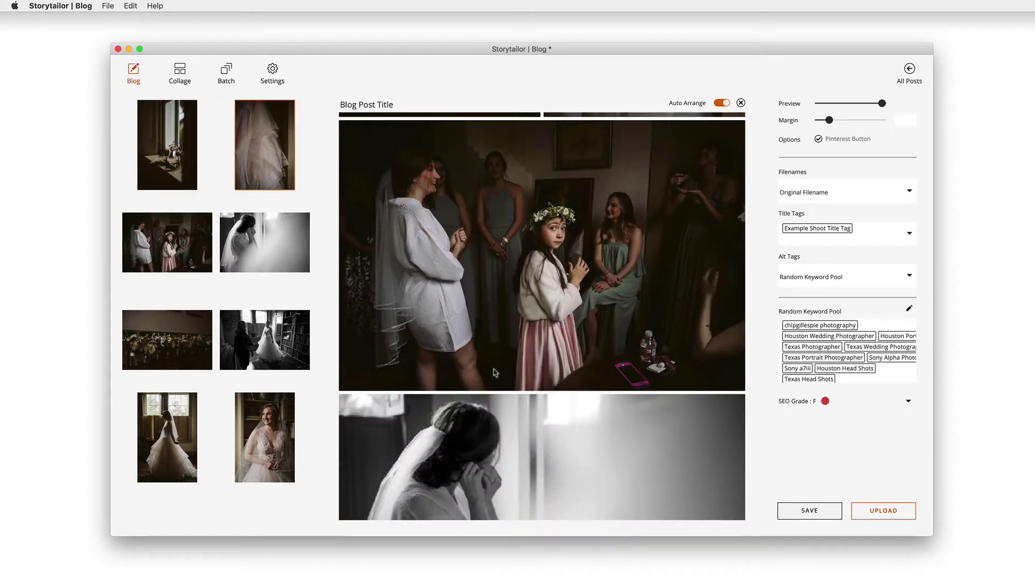
scroll(497, 372, down, 5)
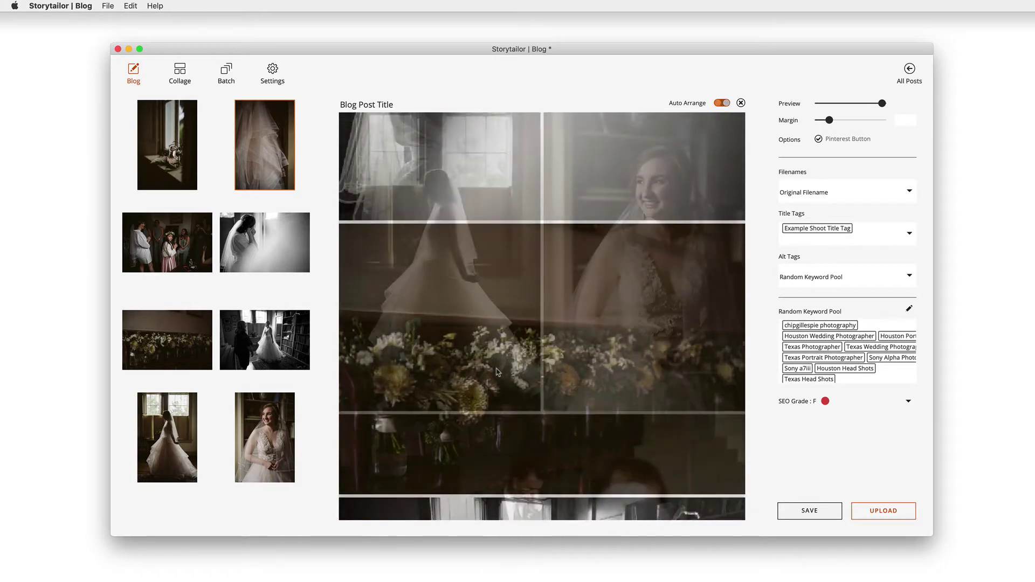
scroll(670, 322, down, 2)
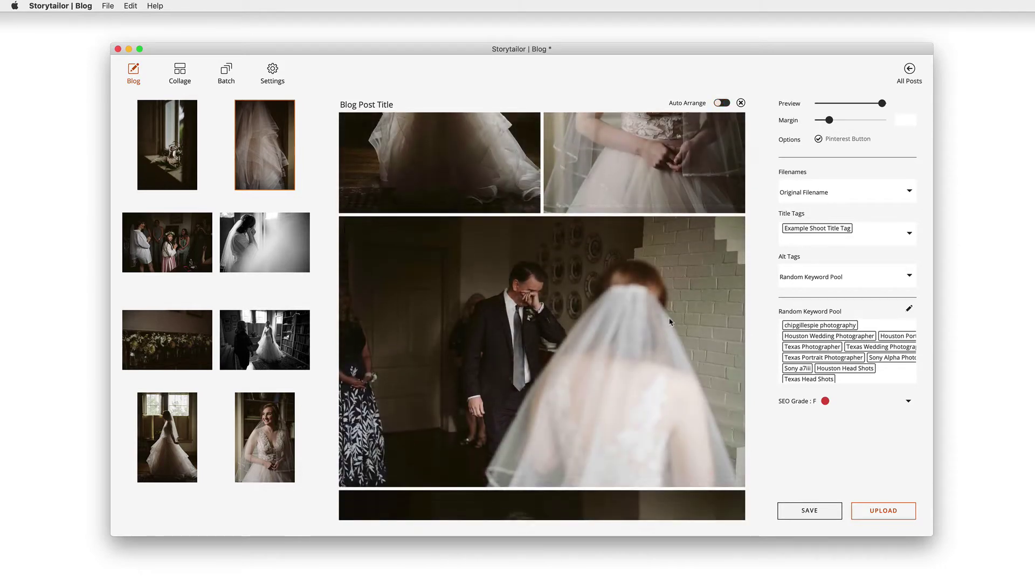
scroll(670, 322, down, 2)
Step: Place the hug photo beside the large photo and shrink the layout preview
drag(668, 428, 743, 325)
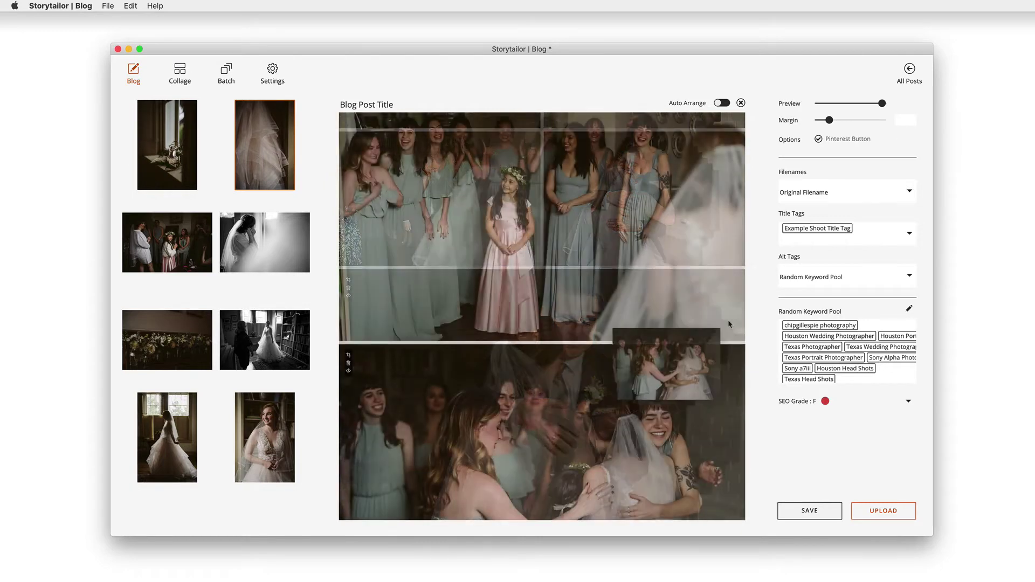
drag(729, 324, 729, 324)
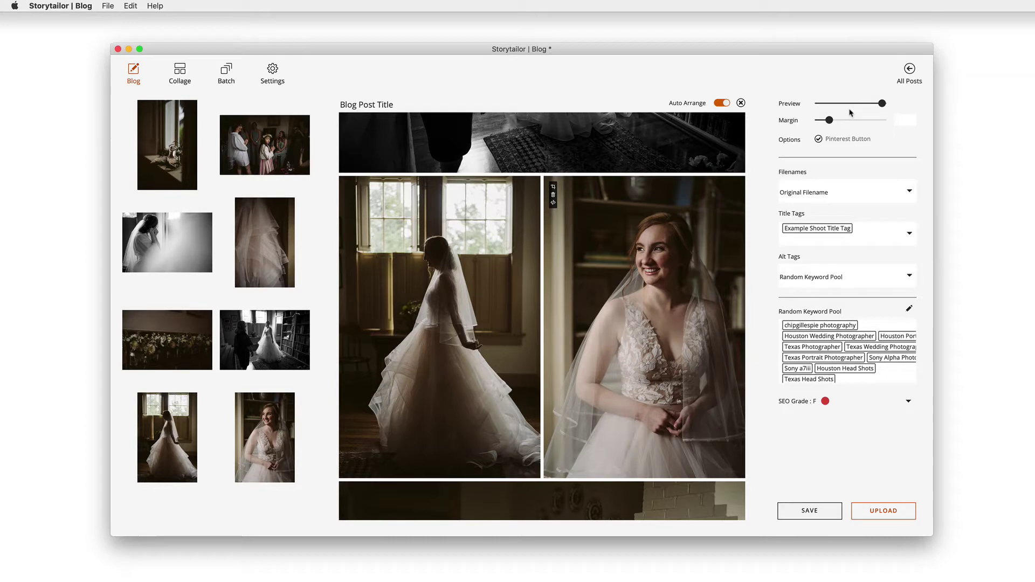
drag(882, 103, 830, 126)
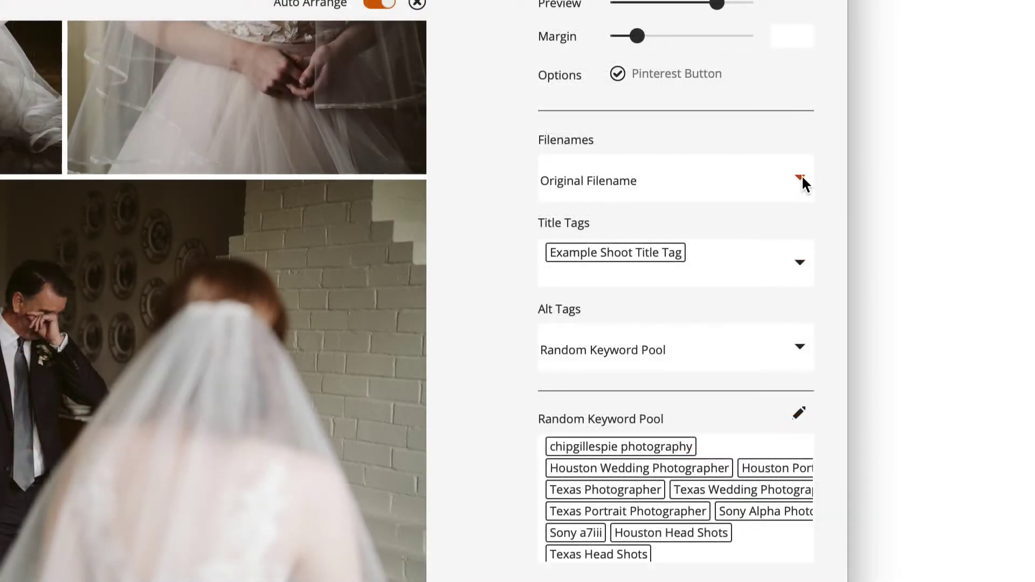
Step: Set custom filename 'Beautiful Winter Wedding at Houston's River' and title tag 'Houston Garden Club Wedding'
click(801, 175)
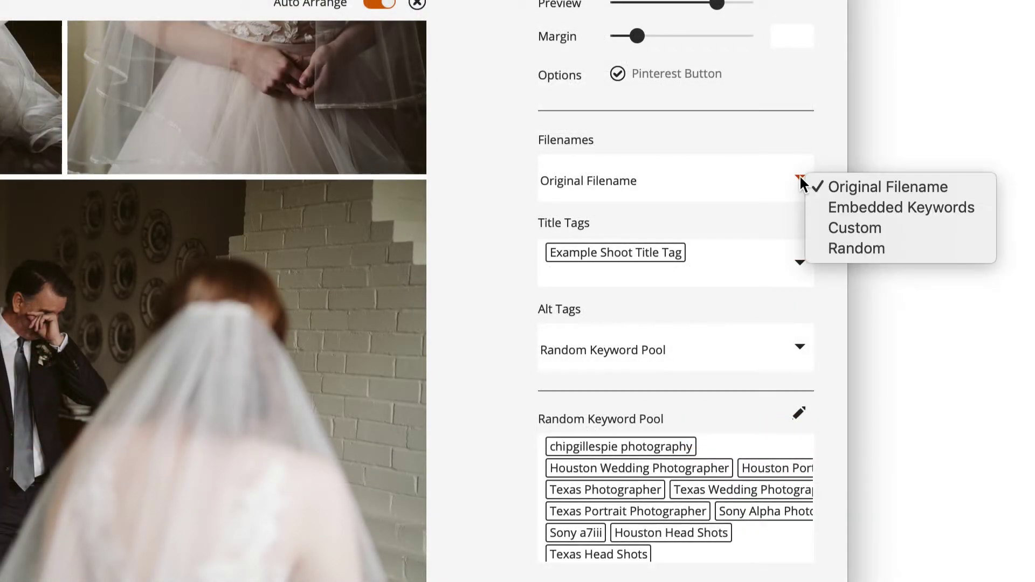
click(842, 228)
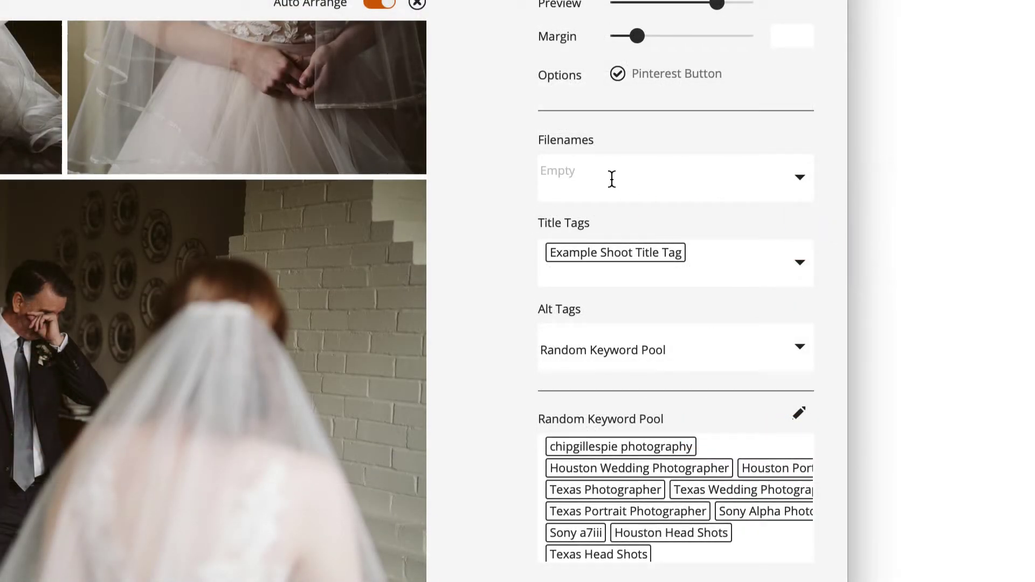
text(Beautiful Winter Wedding at Houston's River)
click(679, 248)
text(Houst)
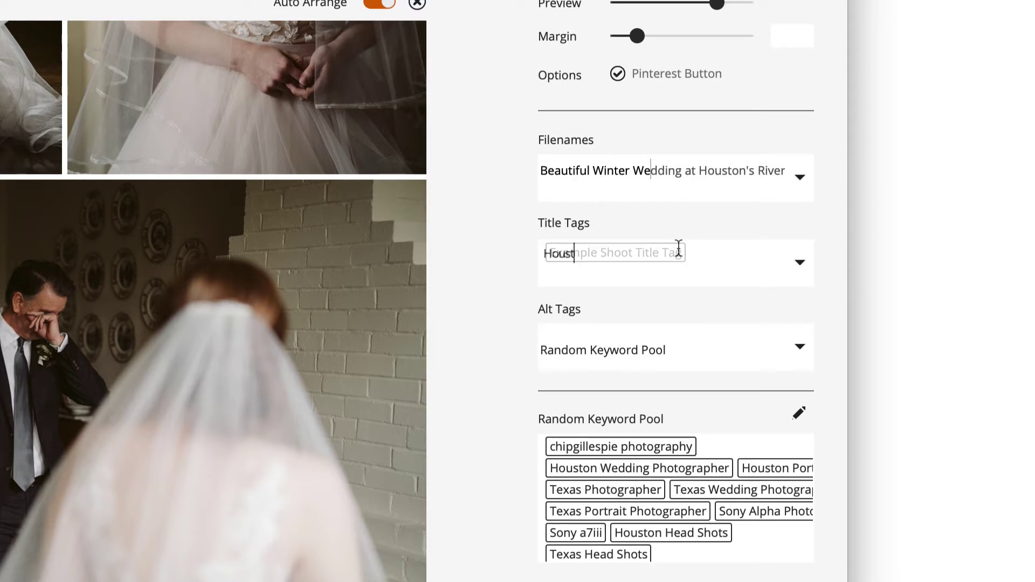
text(on Garden Club Wedding)
Step: Add Winter Wedding and Garden Wedding to the Random Keyword Pool
click(682, 555)
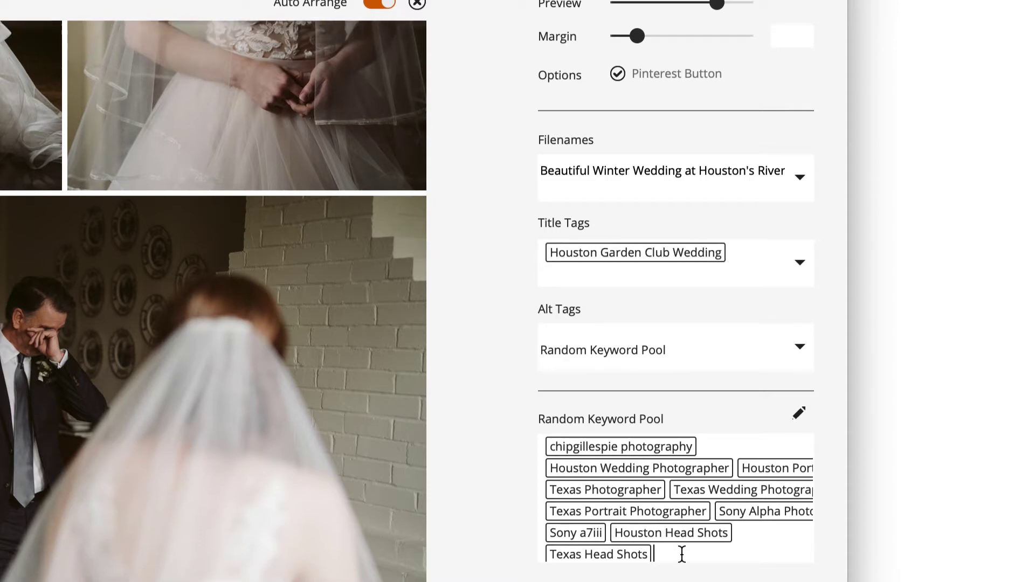
text(Winter Wedd)
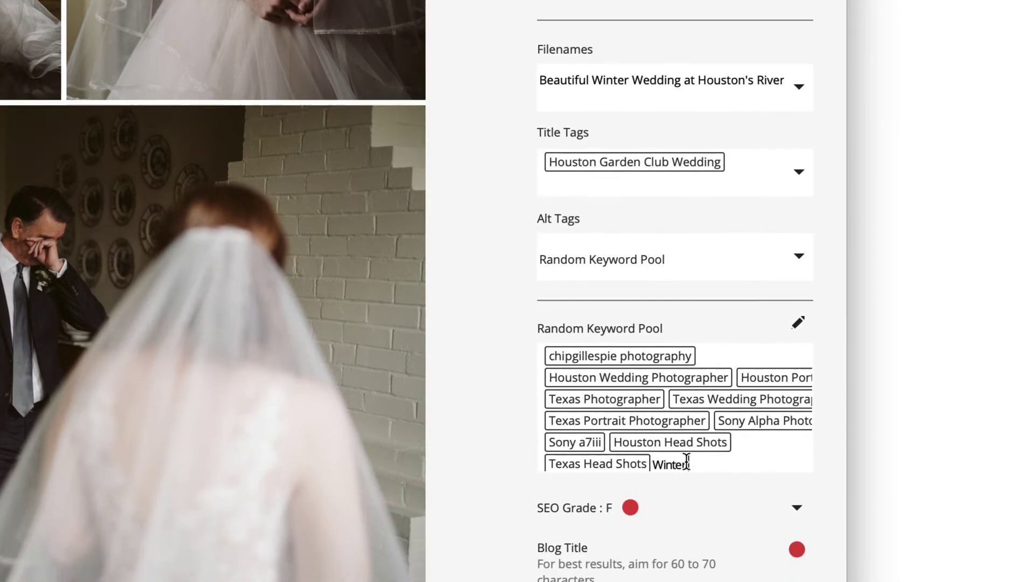
text(ing)
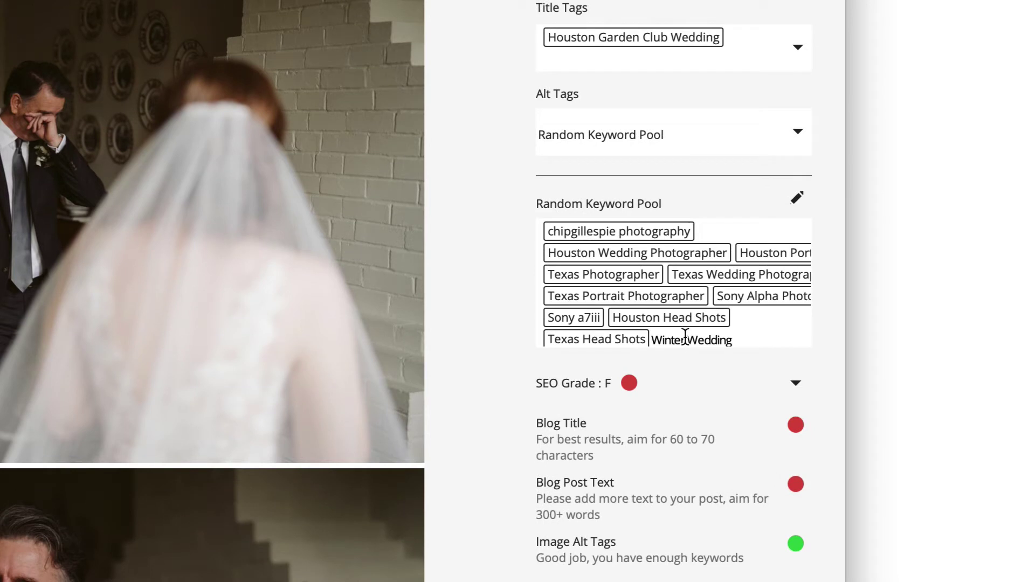
key(Return)
text(Garden Wedding)
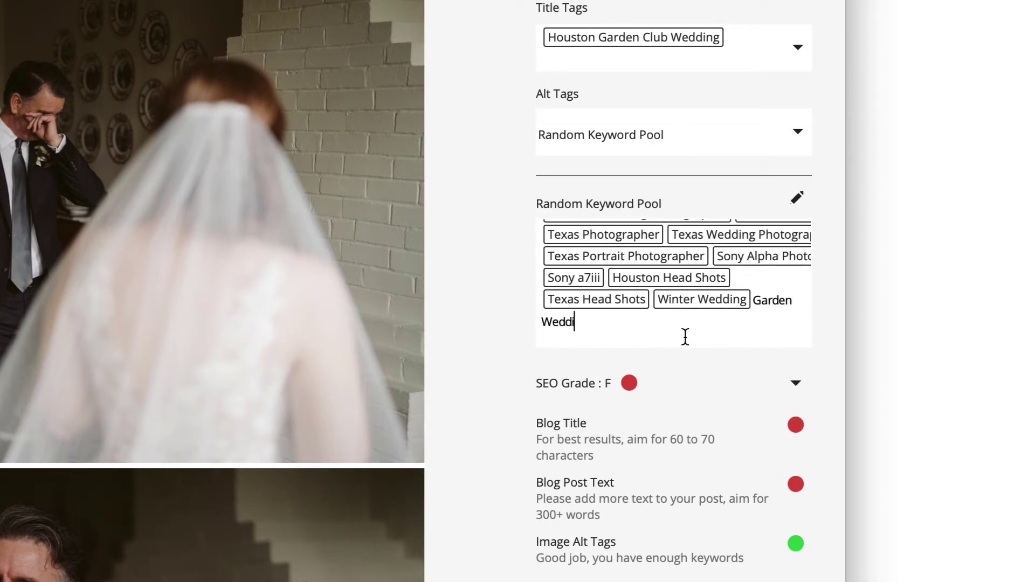
key(Return)
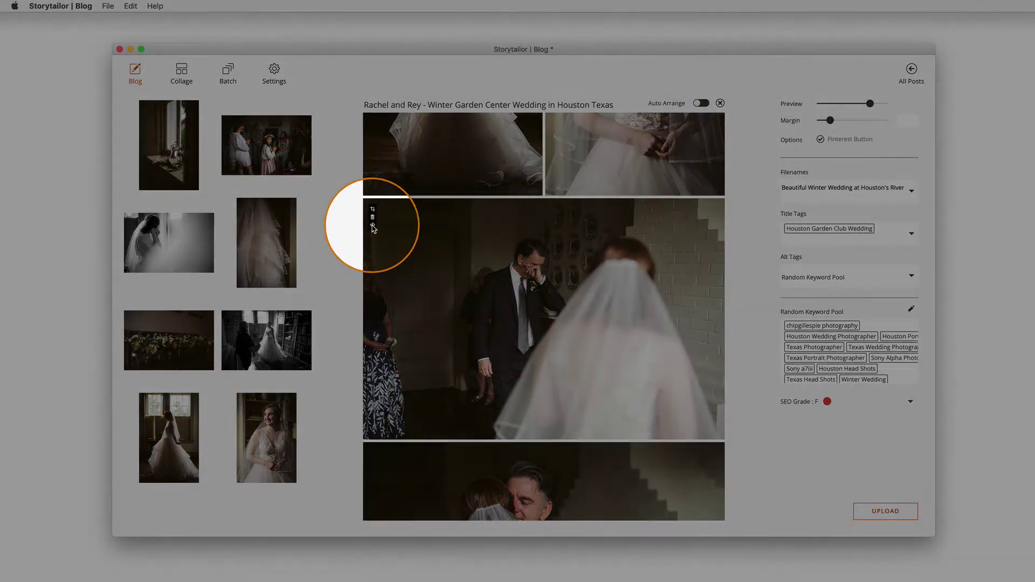
Step: Tag photo 9 with Father Daughter Moment, First Look with Dad, Men's Wedding Apparel by Bonobos; retitle the post
click(372, 225)
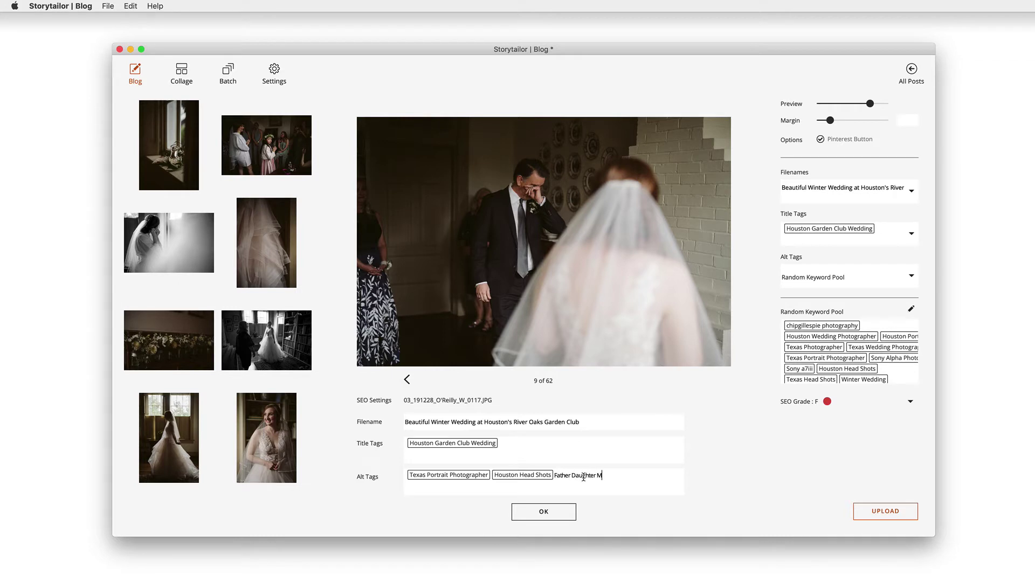
key(Return)
text(First Look with Dad)
key(Return)
text(Men's Wedding Apparel by Bonob)
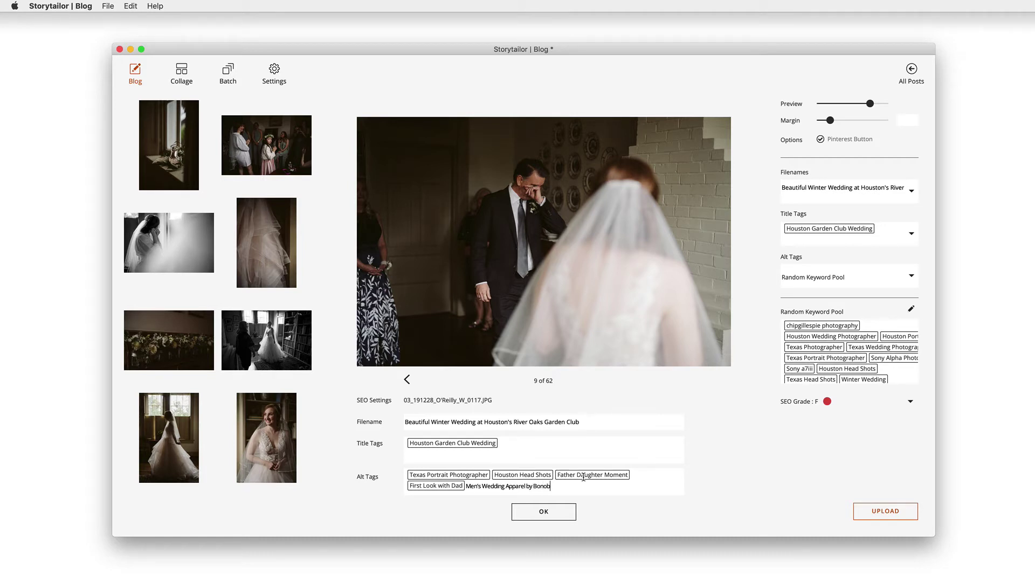
text(os)
key(Return)
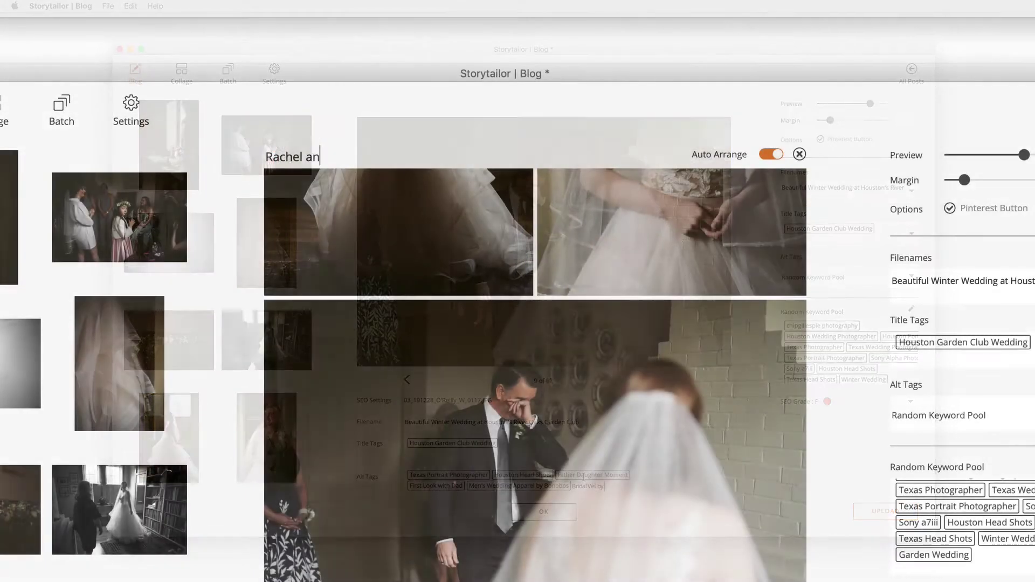
text(d Rey - Winter Garden Center Wedding in Houston Texas)
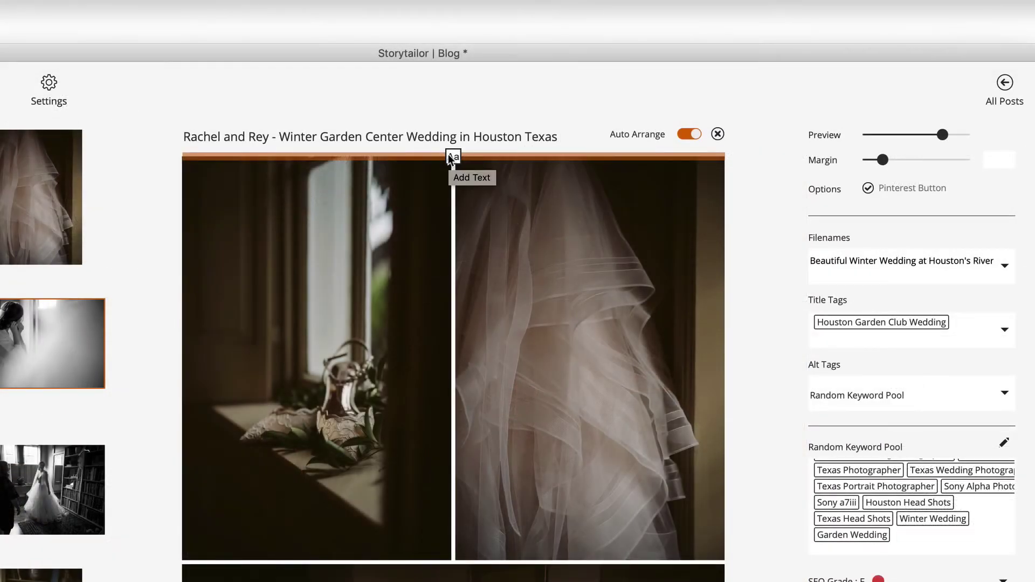
Step: Add a text block with the wedding story, linking 'Aztec Rentals' to its website
click(453, 156)
text(Wedding in Houston Texas)
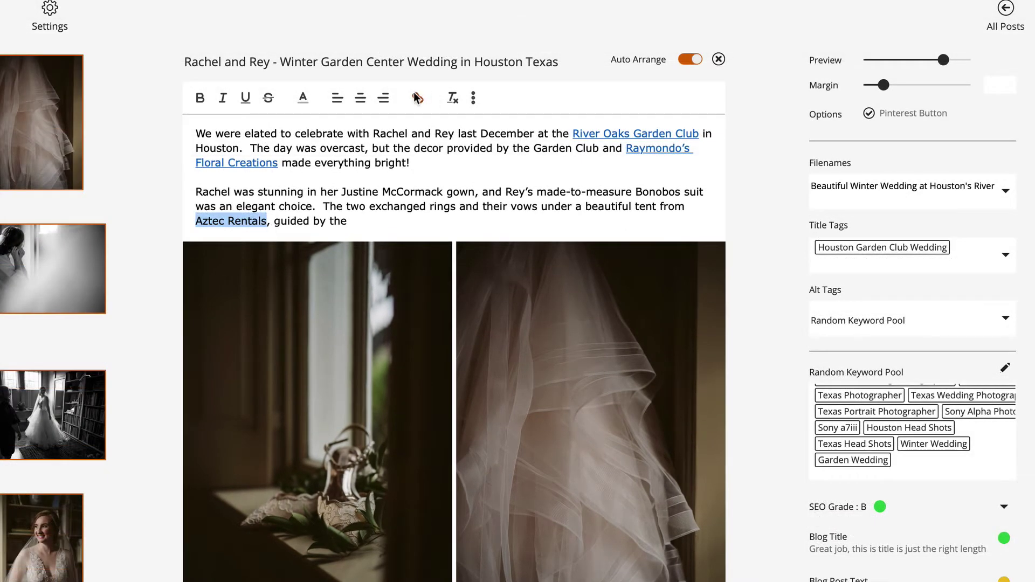
click(418, 98)
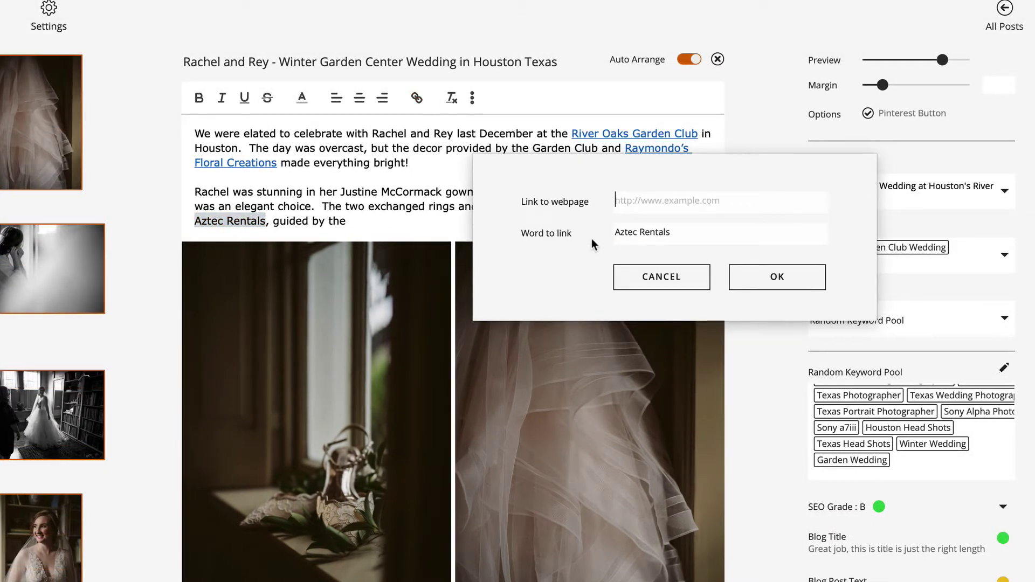
text(http)
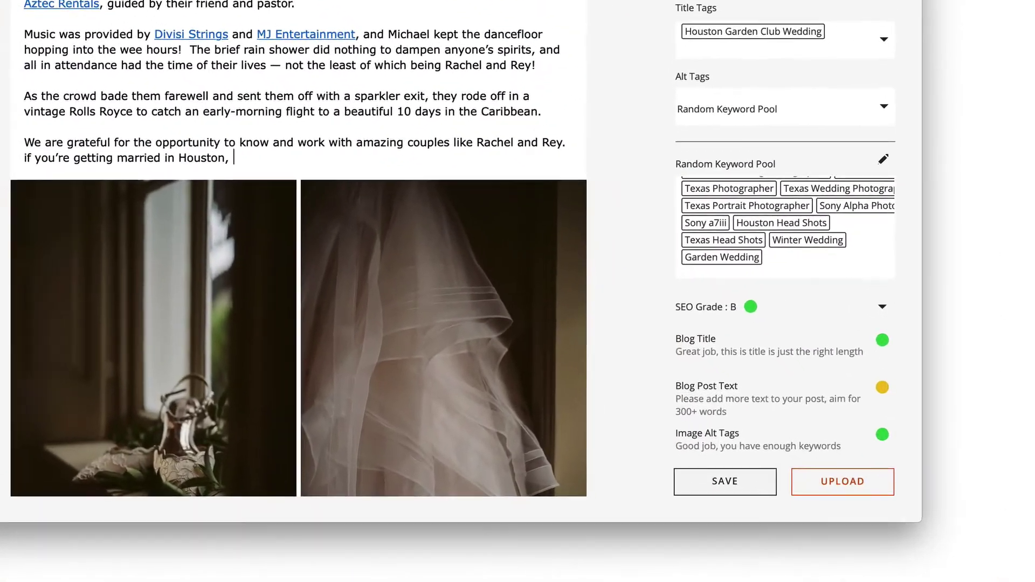
text(do give us a call.)
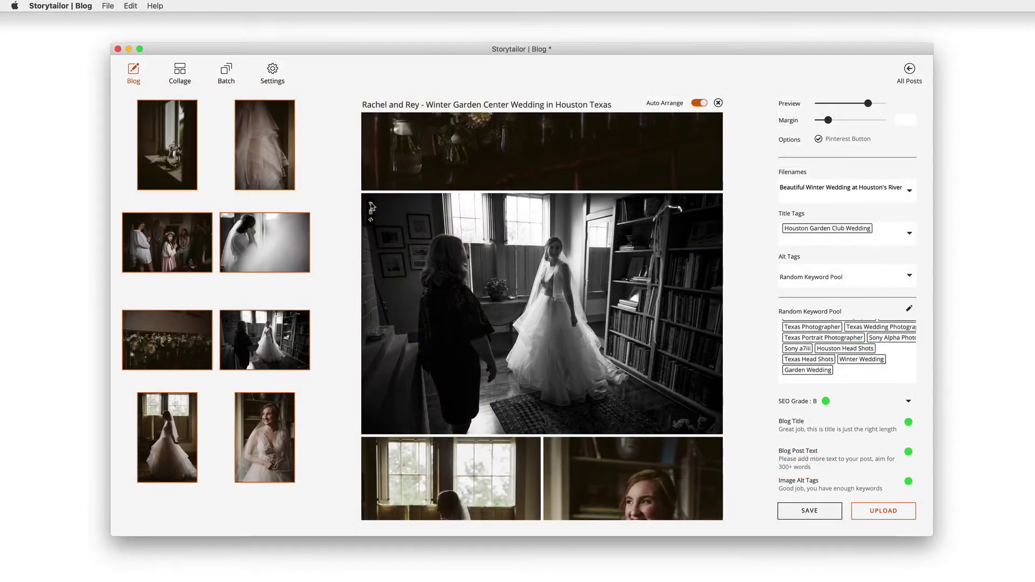
Step: Crop the bride-in-library photo to a custom 16:9 ratio after trying zoom and 4:5
double_click(371, 205)
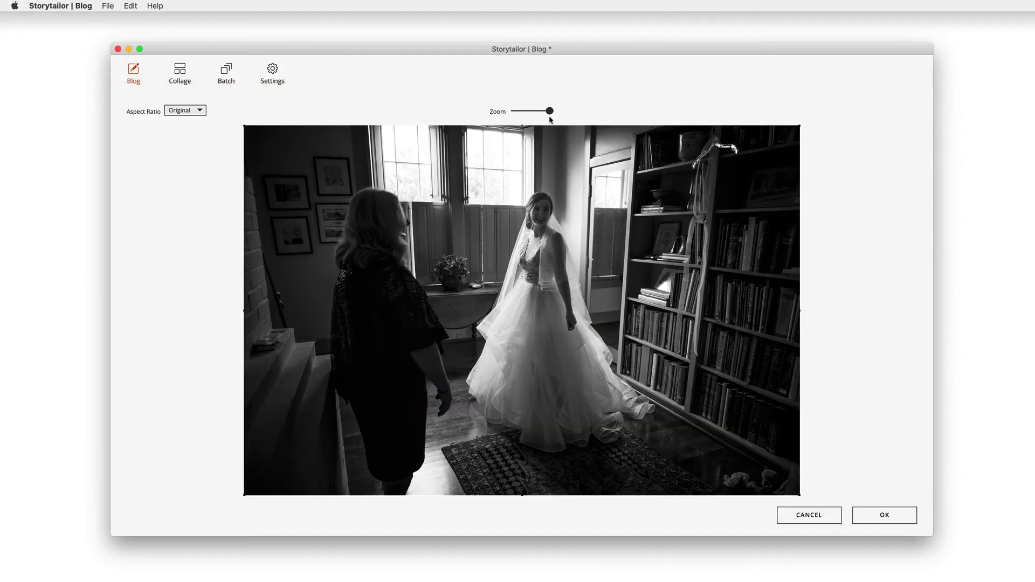
drag(549, 113, 540, 112)
mouse_move(536, 257)
mouse_down()
mouse_move(555, 277)
mouse_move(528, 280)
mouse_move(521, 250)
mouse_up()
drag(540, 111, 600, 111)
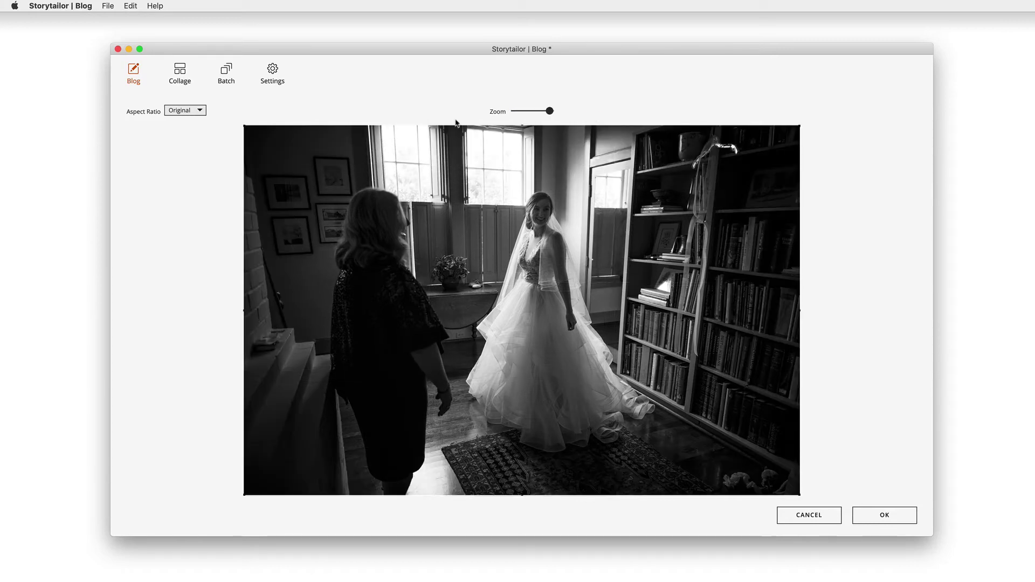
click(198, 111)
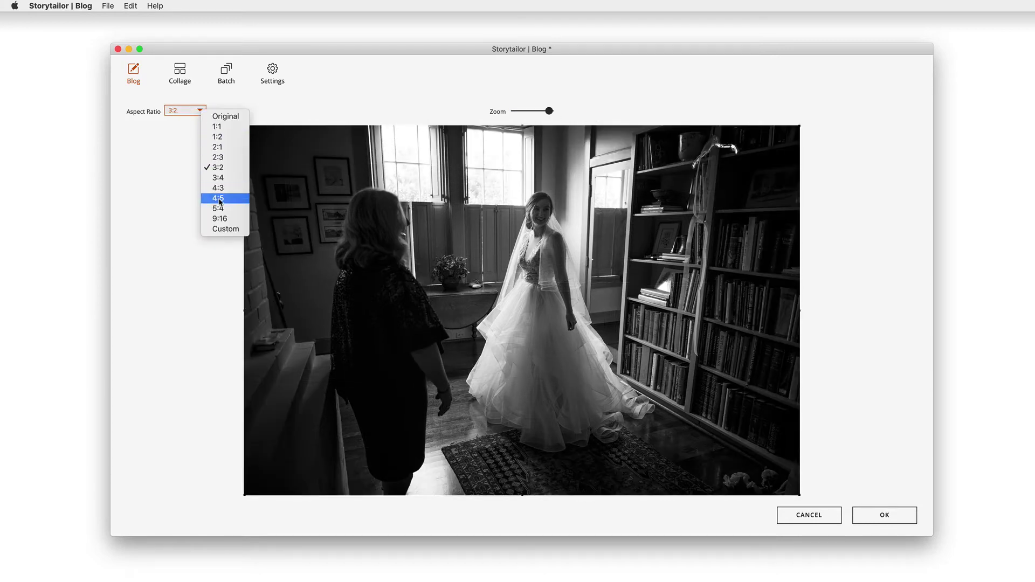
click(222, 200)
drag(441, 260, 389, 261)
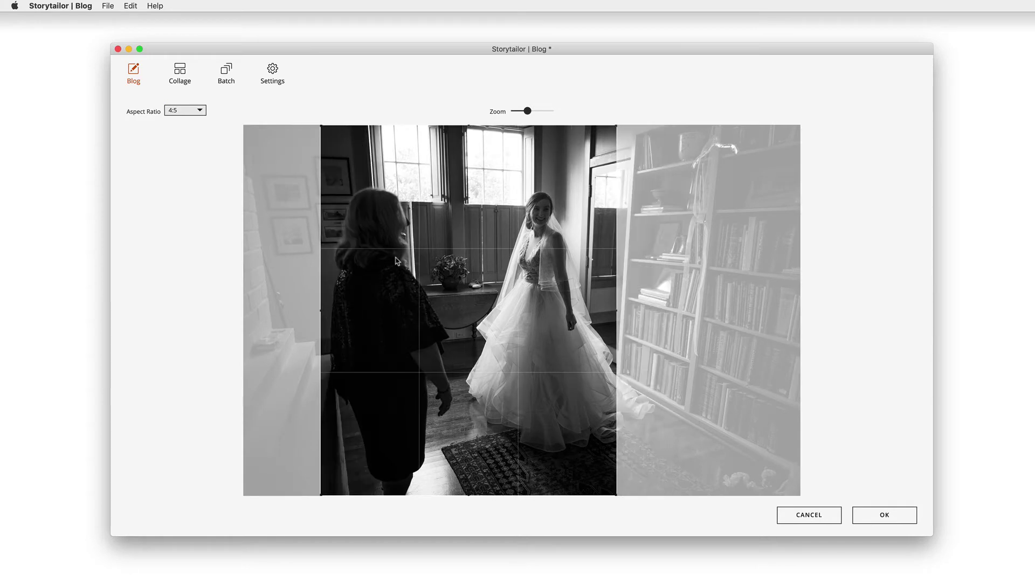
click(200, 111)
click(227, 225)
text(16)
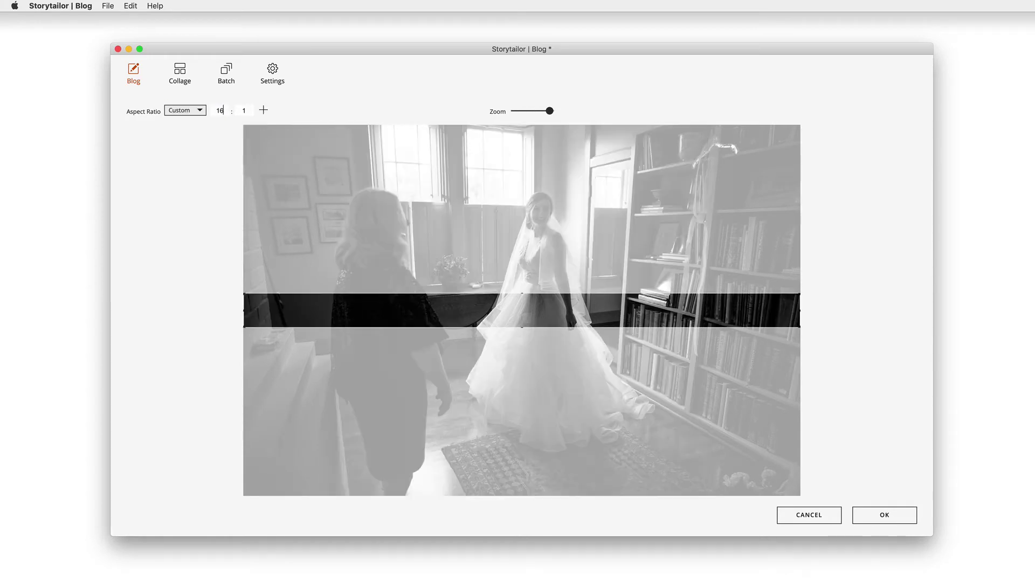
text(9)
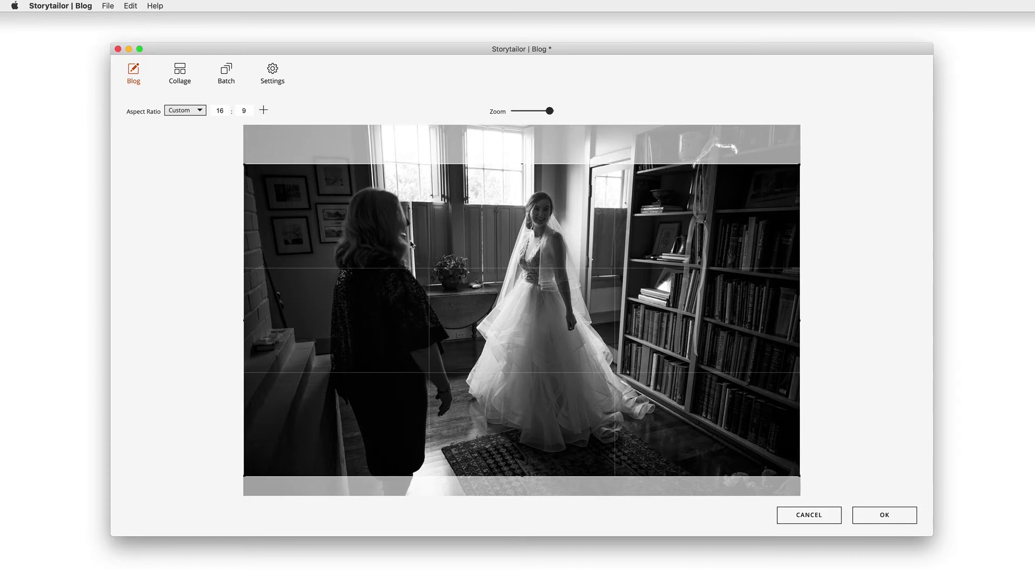
click(885, 515)
Step: Scroll through the finished post preview, then begin the upload to reach the platform chooser
scroll(542, 319, down, 10)
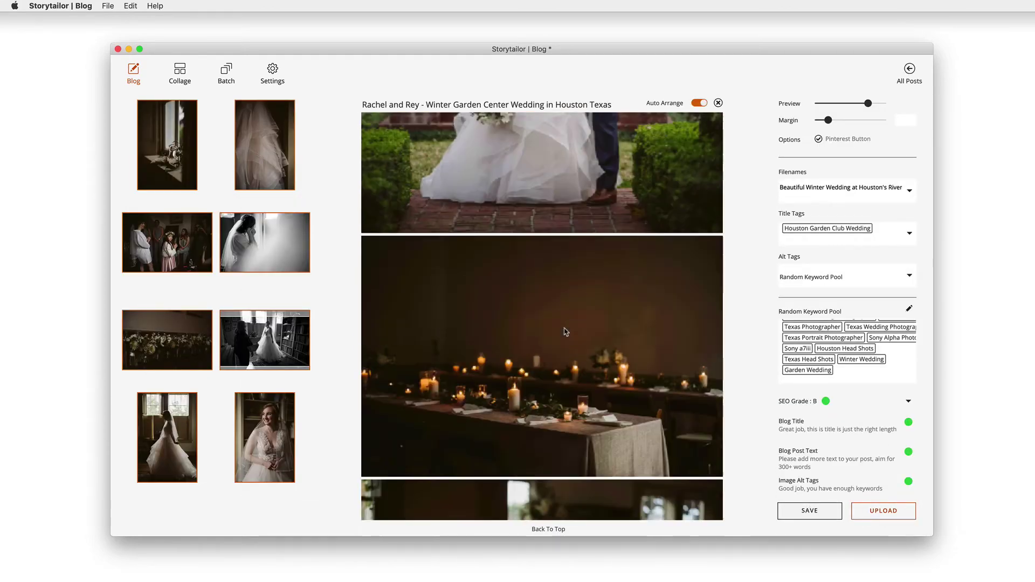
scroll(565, 332, down, 10)
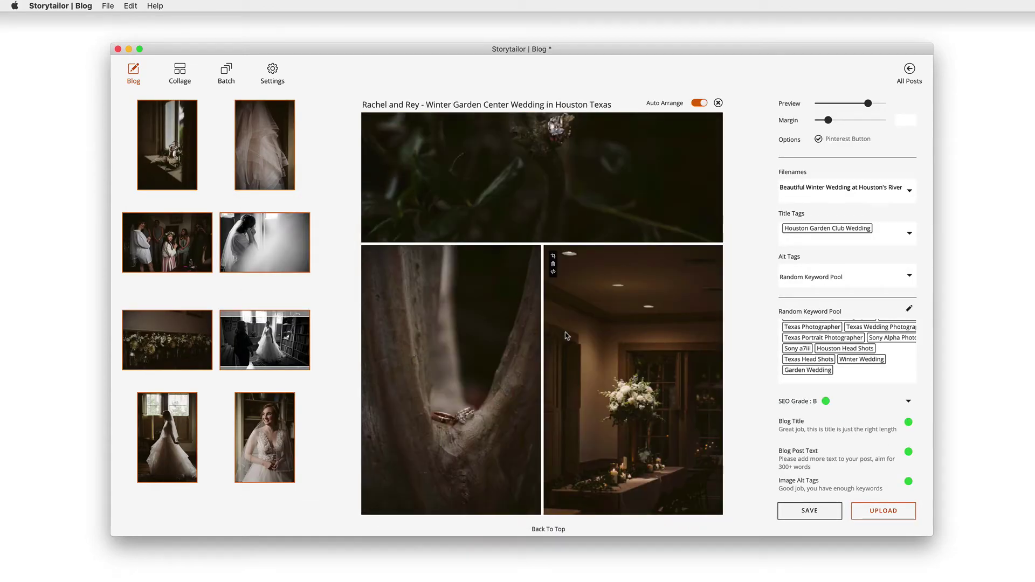
click(884, 511)
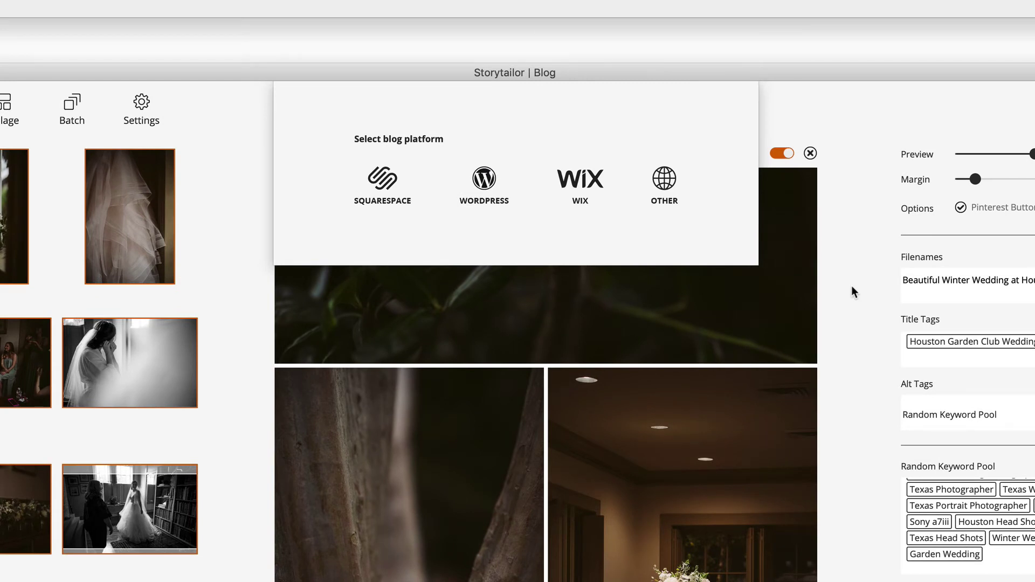
click(484, 180)
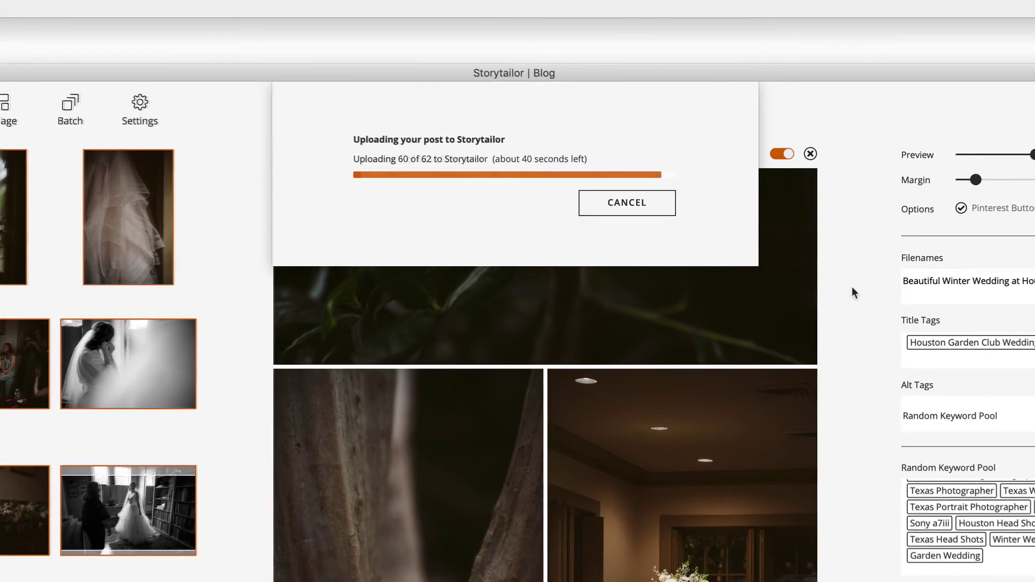
text(https://)
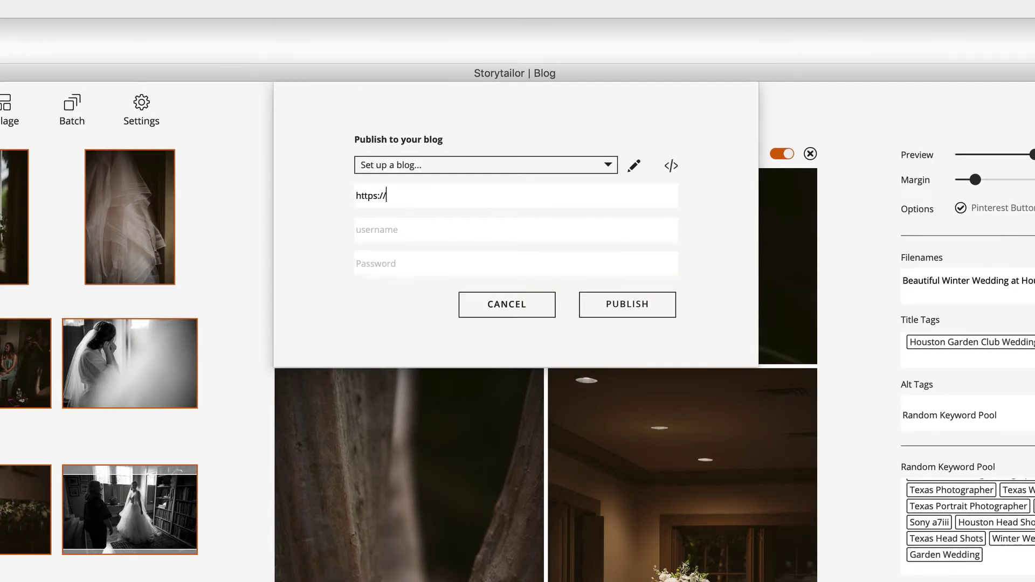
text(mybloggityblog.com)
key(Tab)
text(User01)
text(•••••••••••)
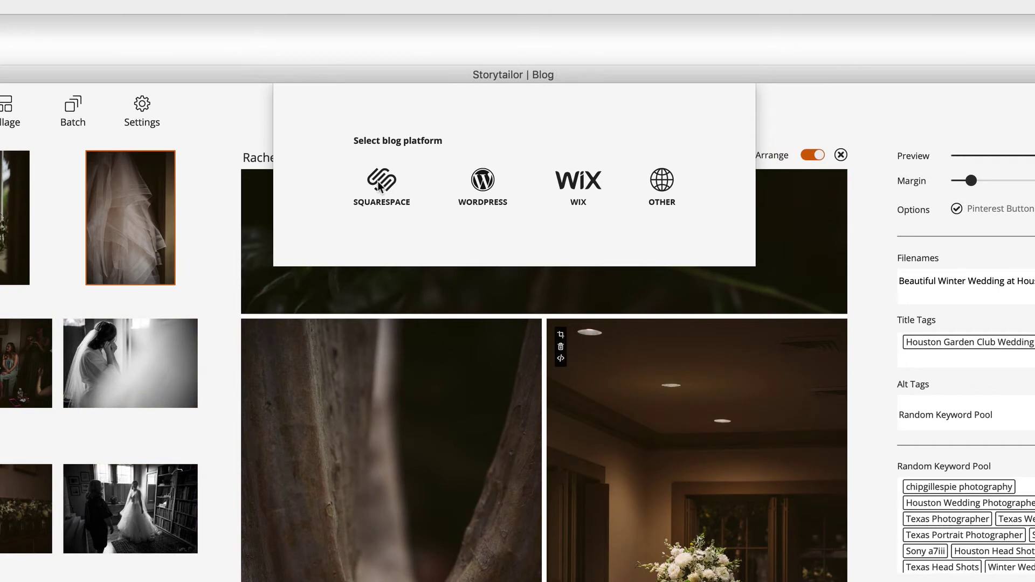
click(377, 181)
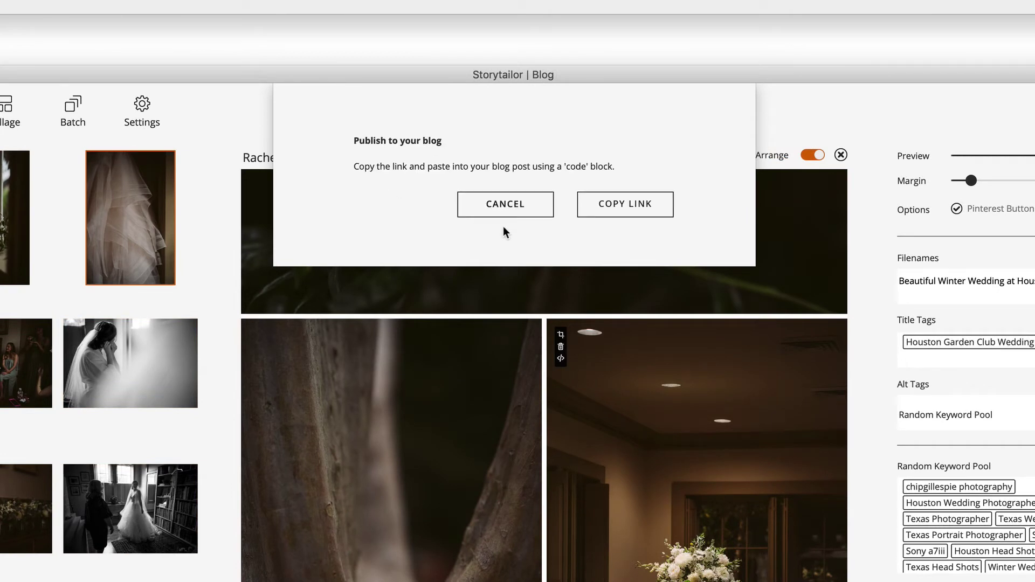
click(623, 206)
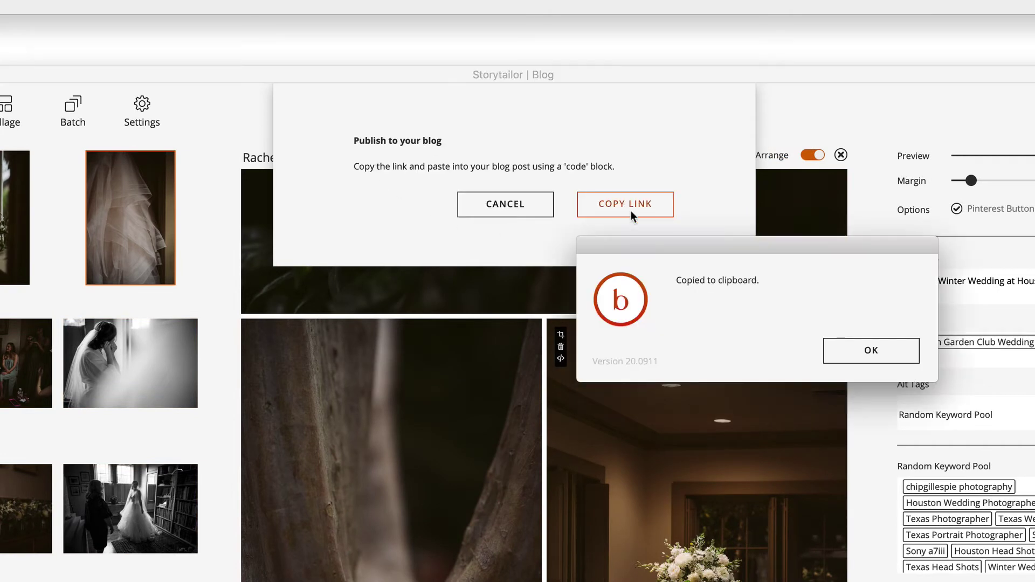
click(858, 349)
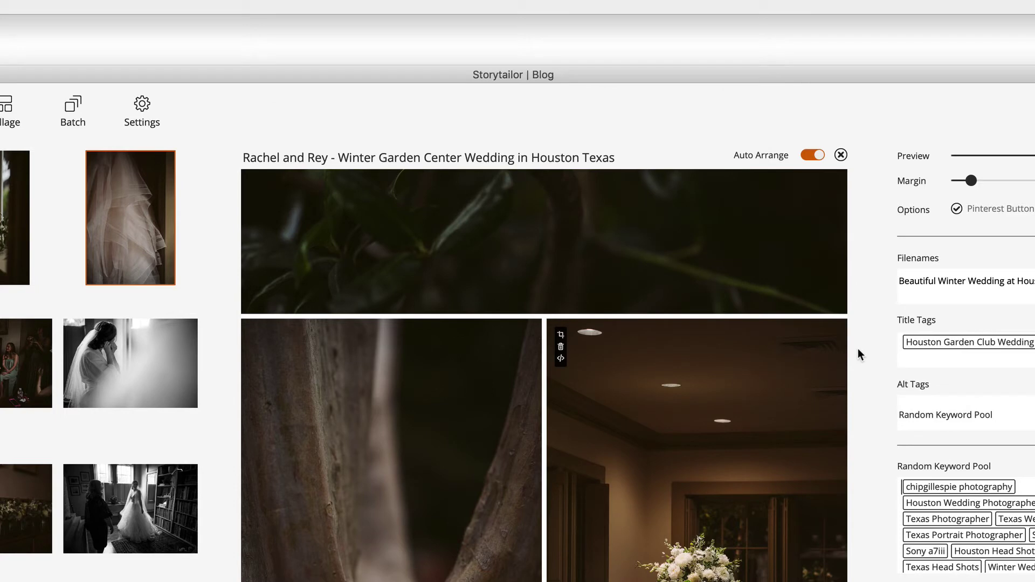
Step: Insert a code block and replace its Hello, World! sample with the pasted embed code
click(710, 367)
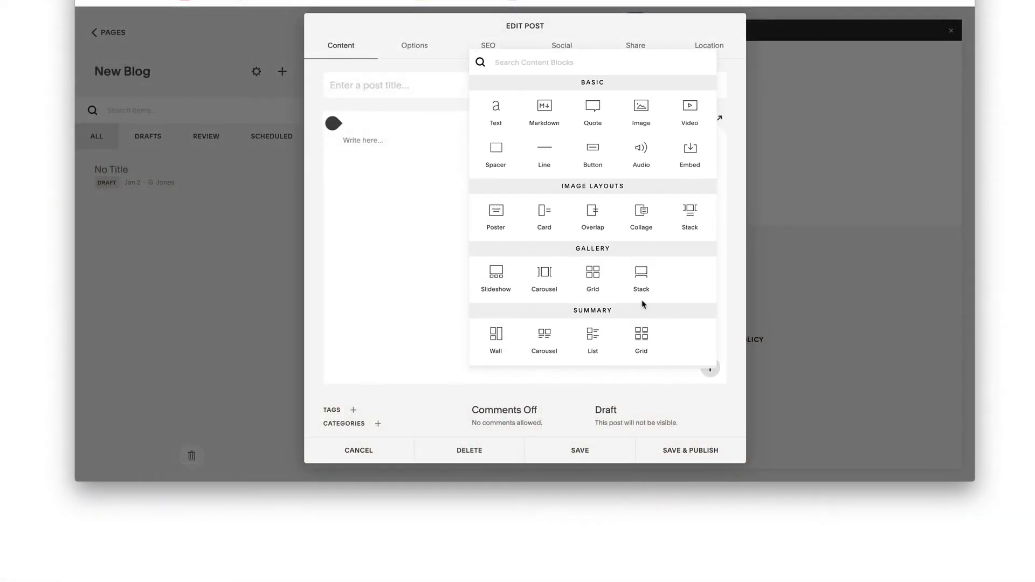
scroll(647, 302, down, 3)
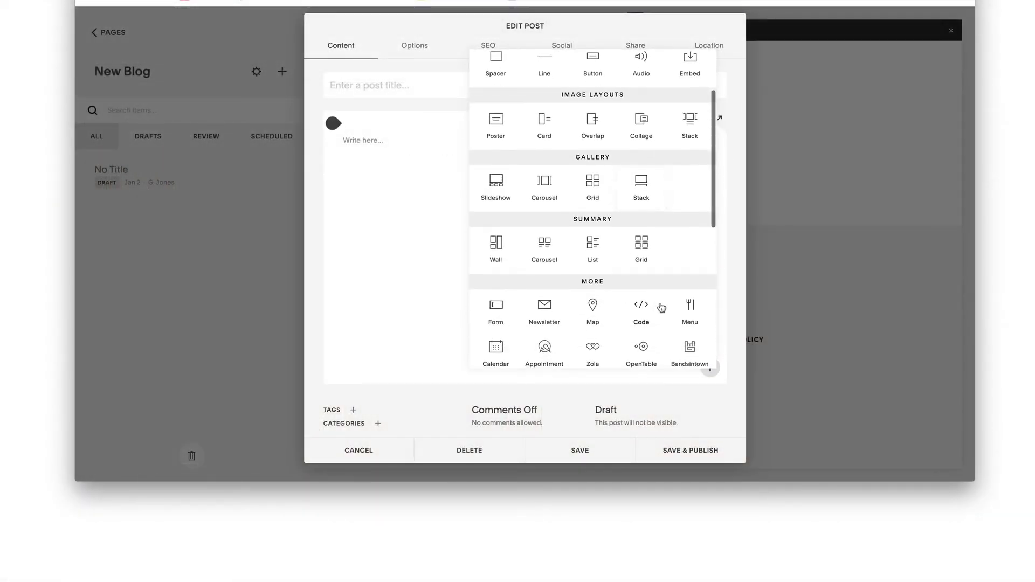
click(643, 306)
drag(721, 267, 625, 269)
key(ctrl+v)
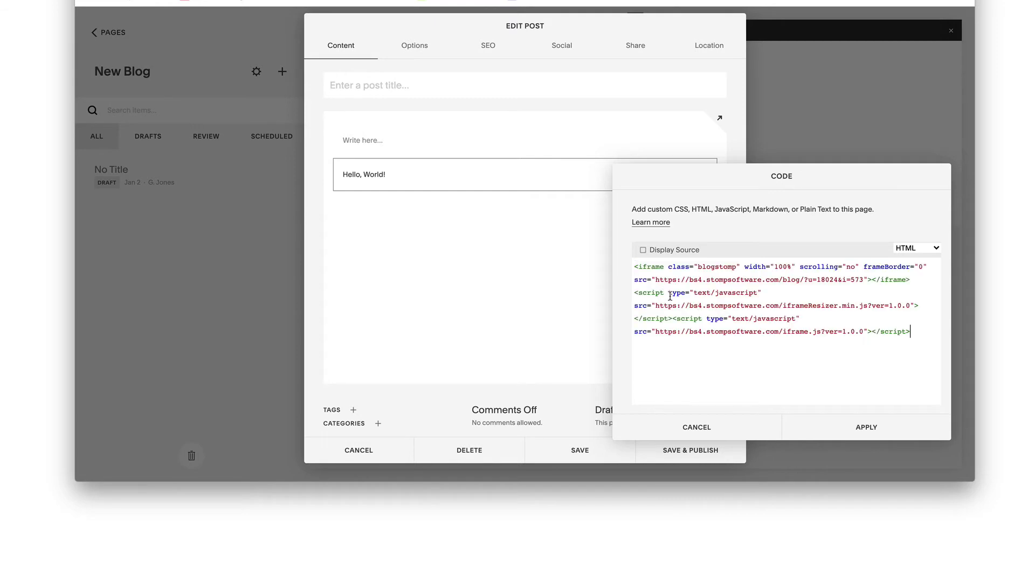
click(863, 427)
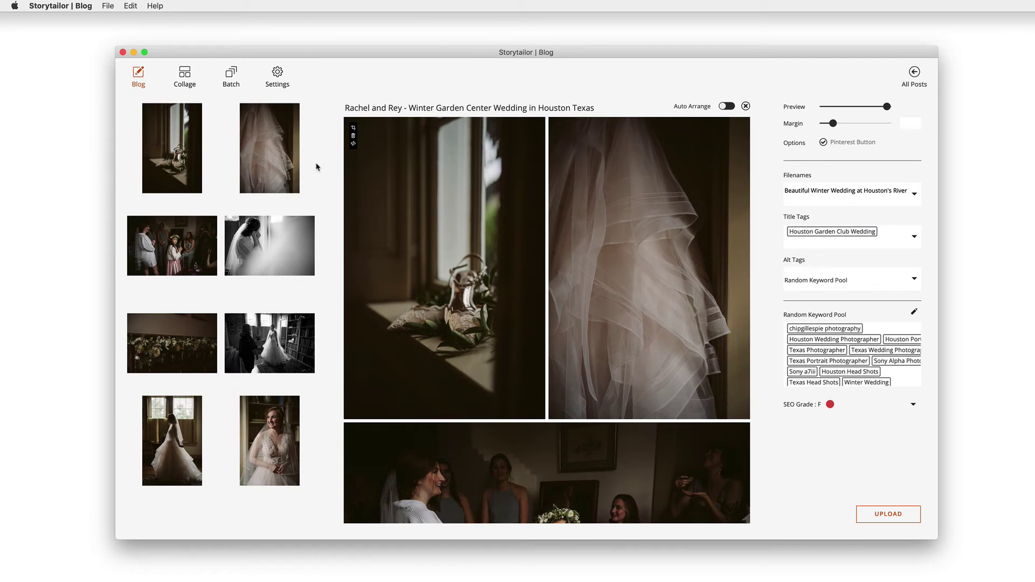
Step: Build a single-column collage from six wedding photos, moving the bridesmaids shot up to row two
click(184, 78)
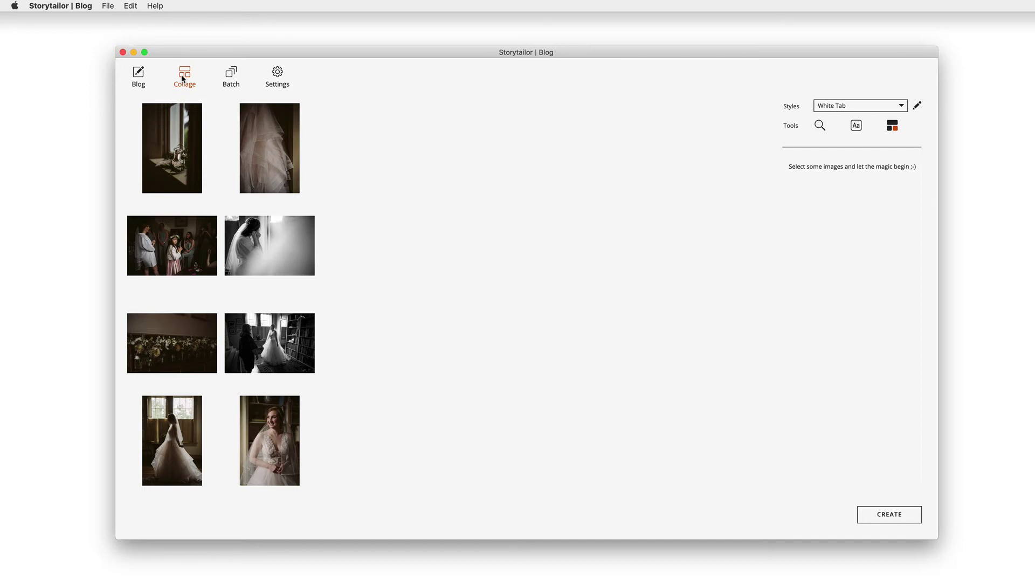
click(196, 153)
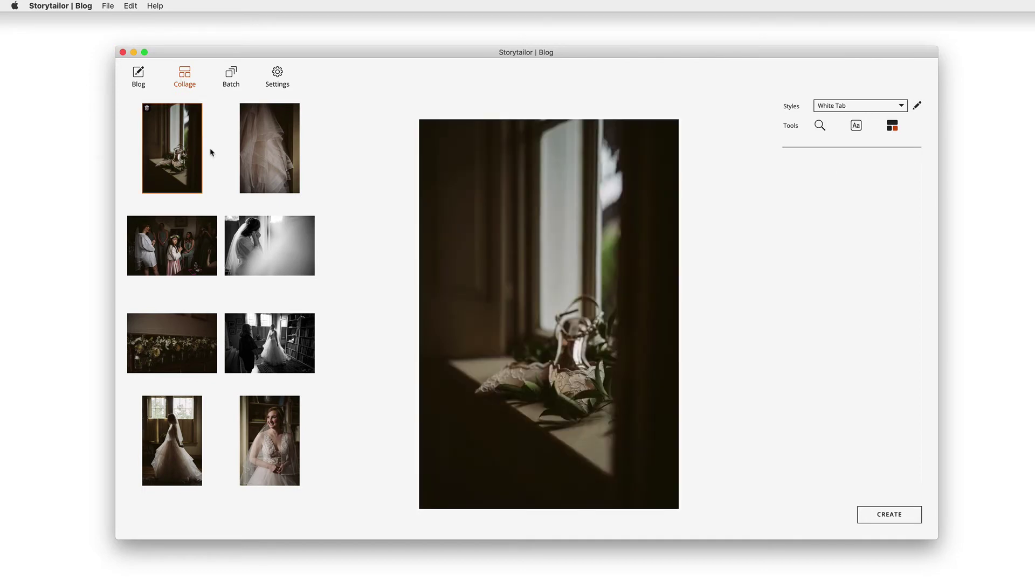
click(261, 158)
scroll(232, 204, down, 10)
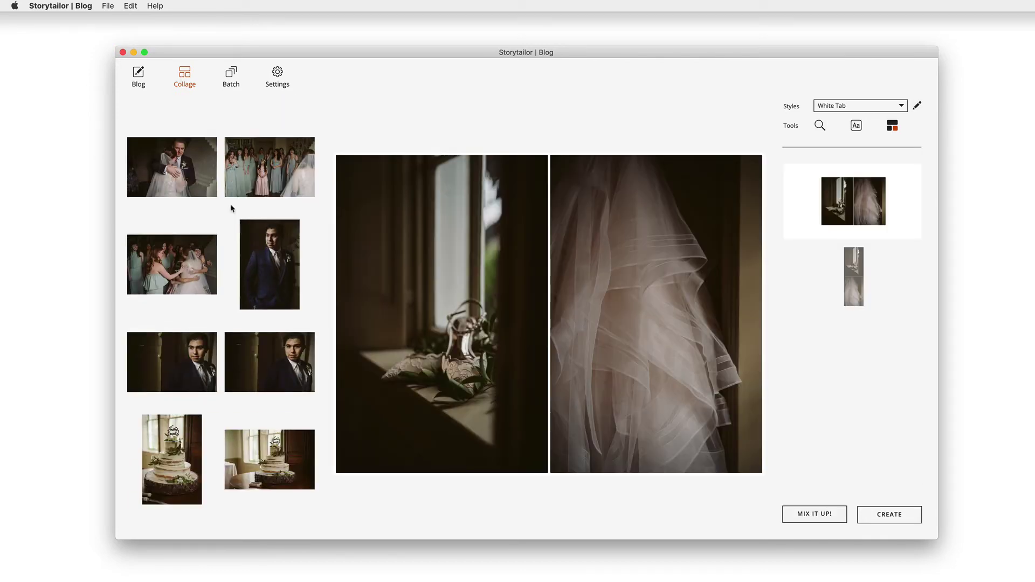
click(168, 272)
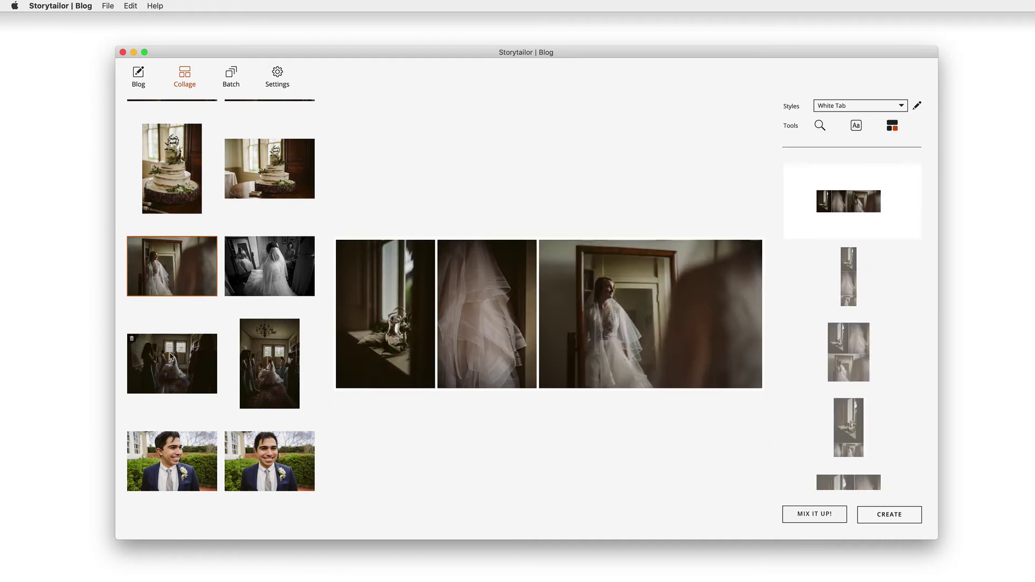
click(171, 365)
click(269, 365)
scroll(268, 365, up, 10)
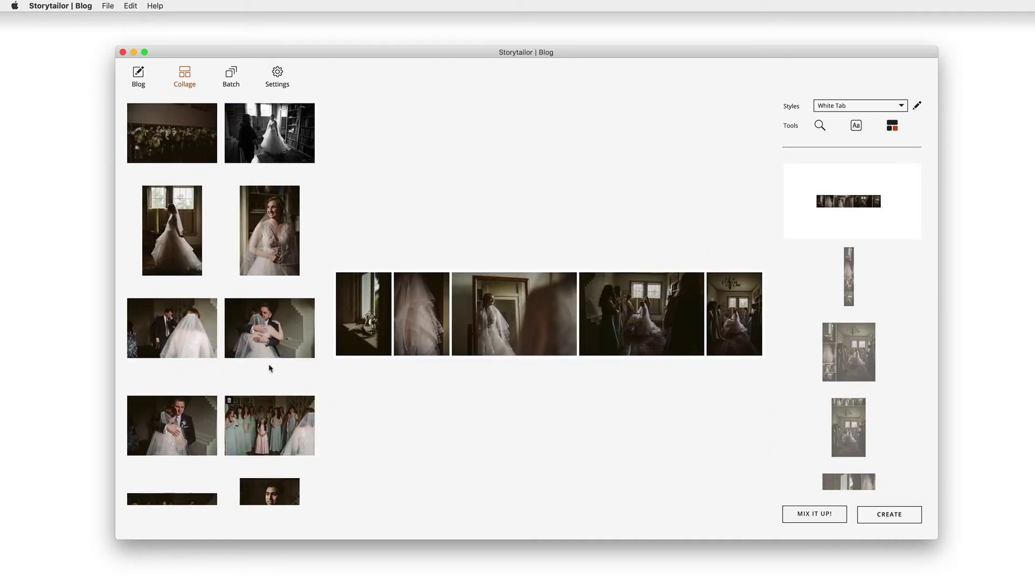
click(172, 441)
drag(532, 405, 576, 276)
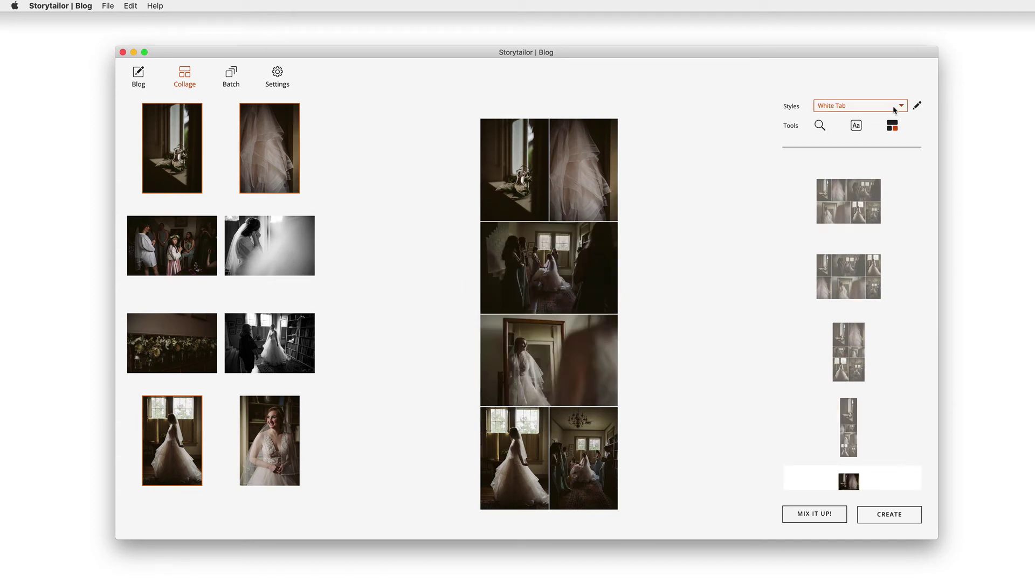
click(887, 107)
Step: Apply the White Border style and add a text watermark with the photographer's web address
click(843, 128)
click(856, 125)
text(chipgillespie.com)
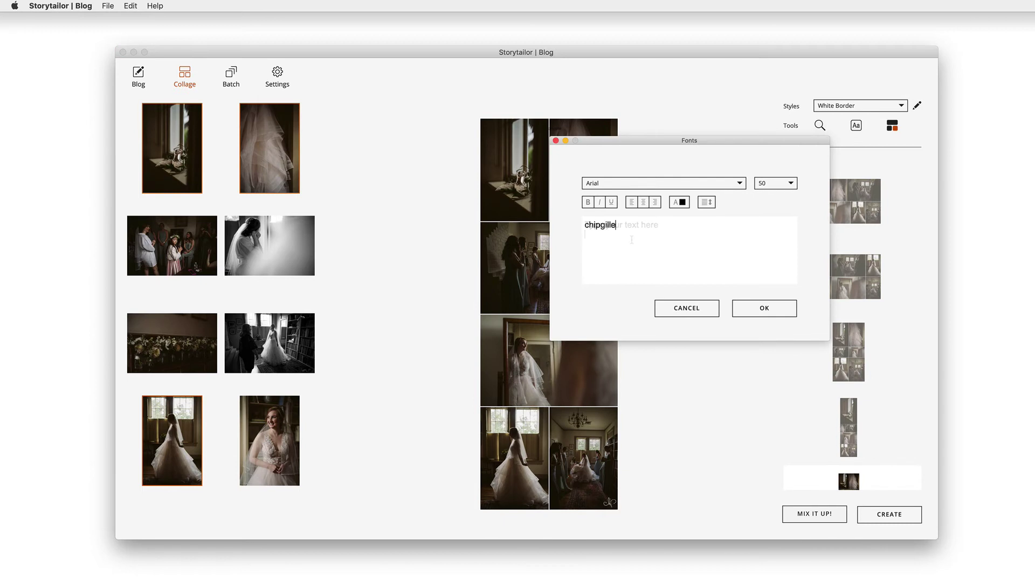
Step: Make the watermark white Century Gothic and place it at the bottom of the bridesmaids photo
click(740, 183)
click(679, 203)
click(680, 202)
click(633, 281)
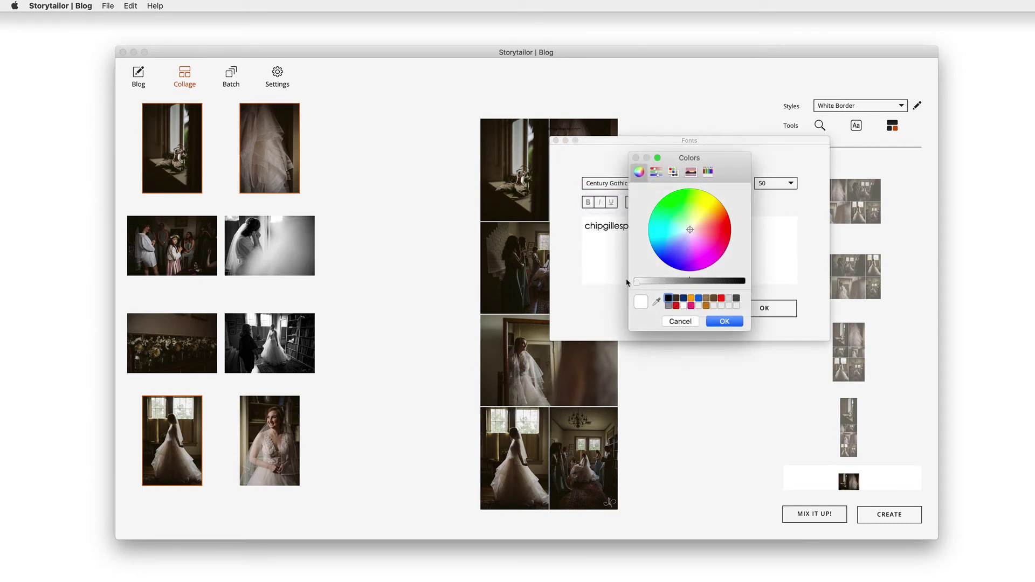
click(711, 322)
click(755, 310)
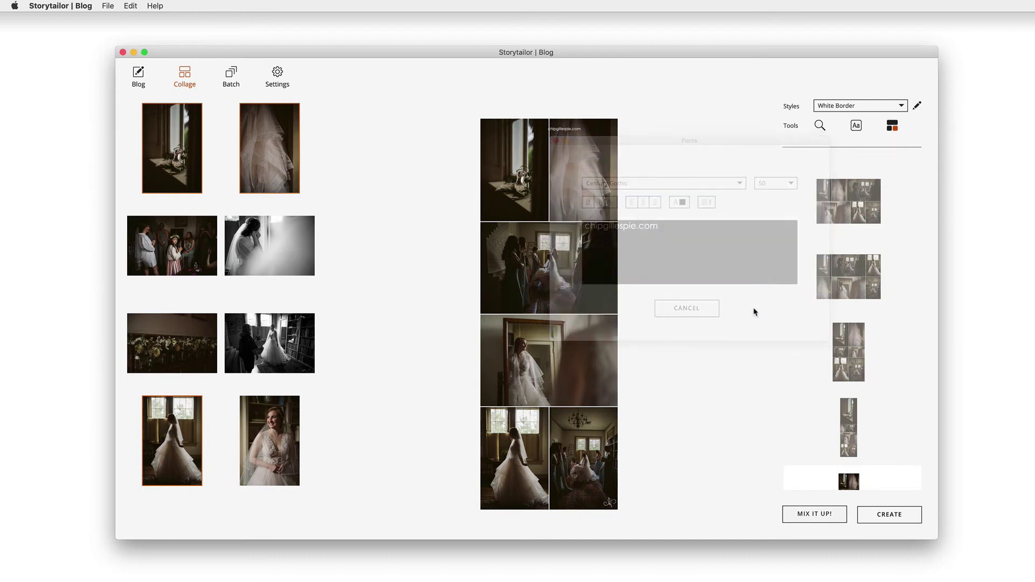
drag(564, 131, 546, 312)
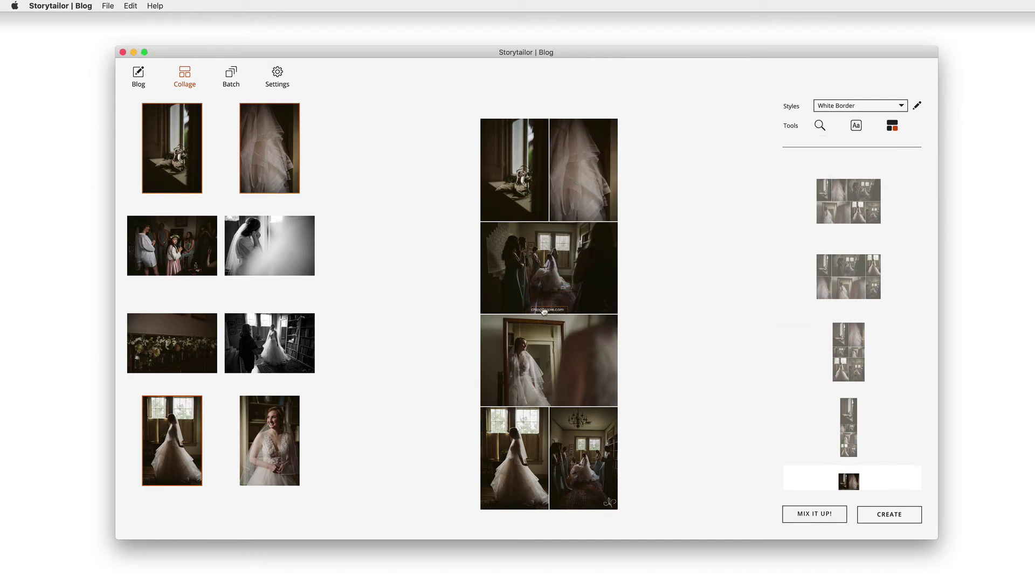
Step: Load signature_url_w_300.png as the logo in the White Border batch style
click(230, 76)
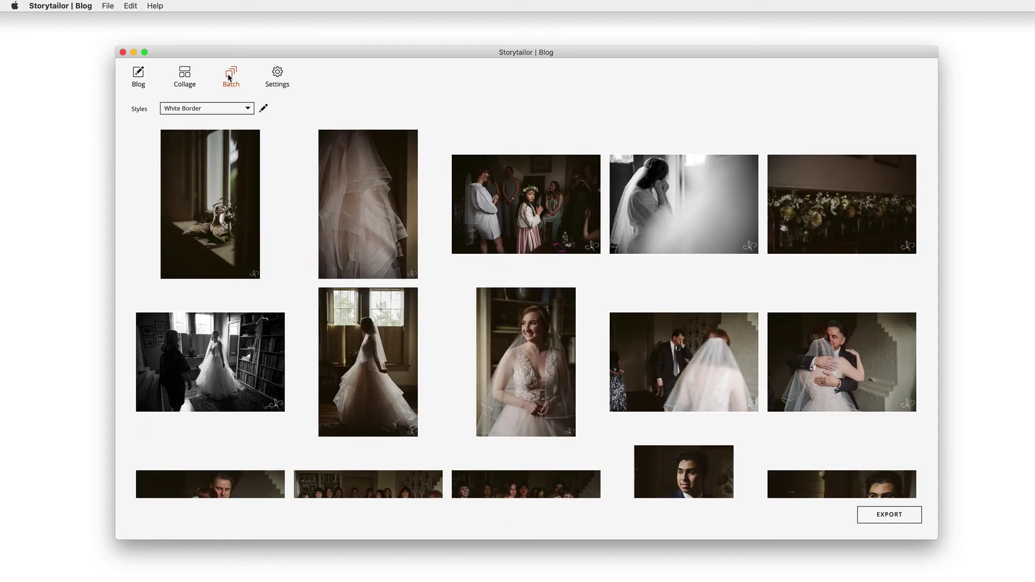
click(262, 109)
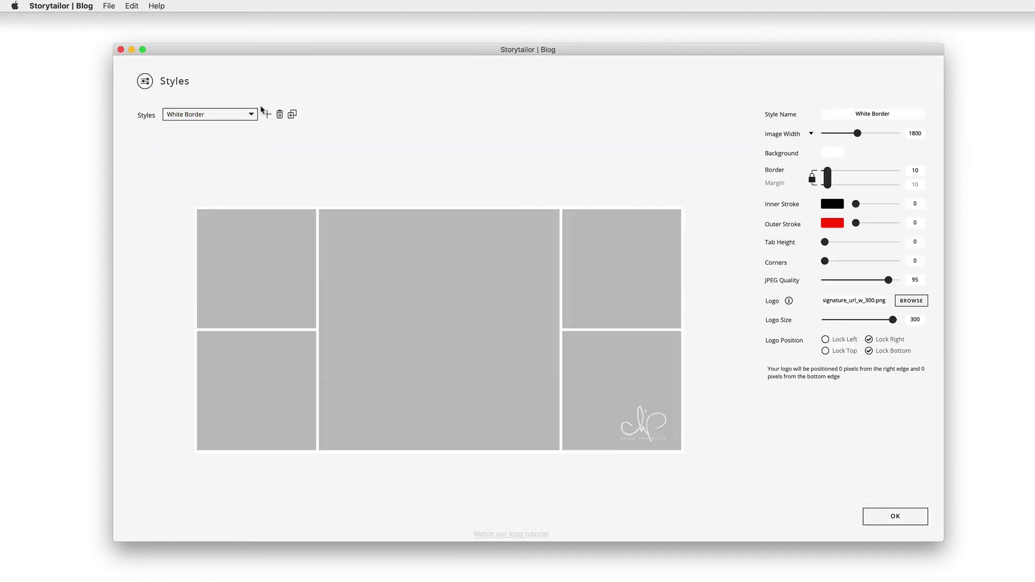
click(912, 302)
scroll(647, 302, down, 5)
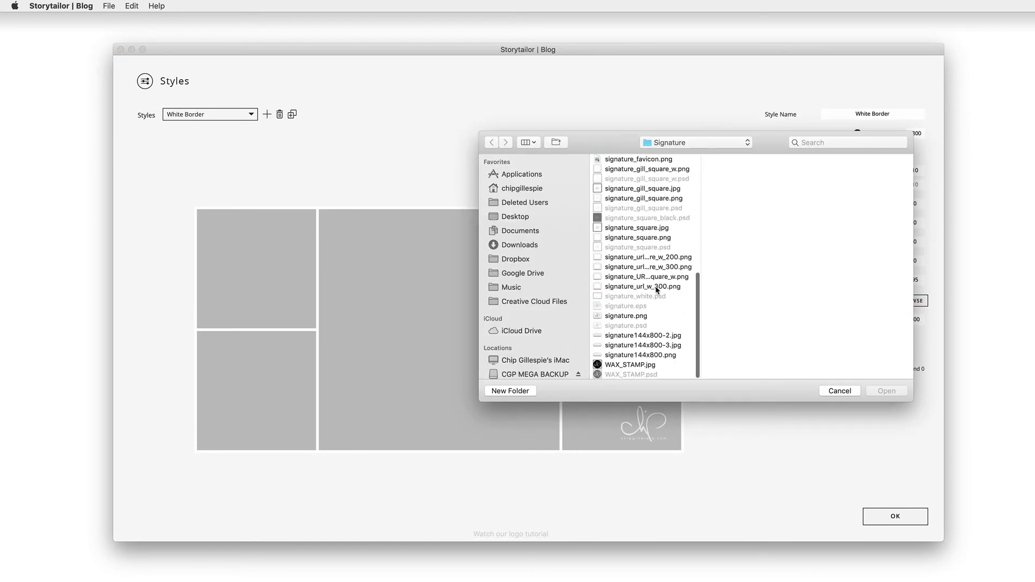
click(669, 287)
click(887, 391)
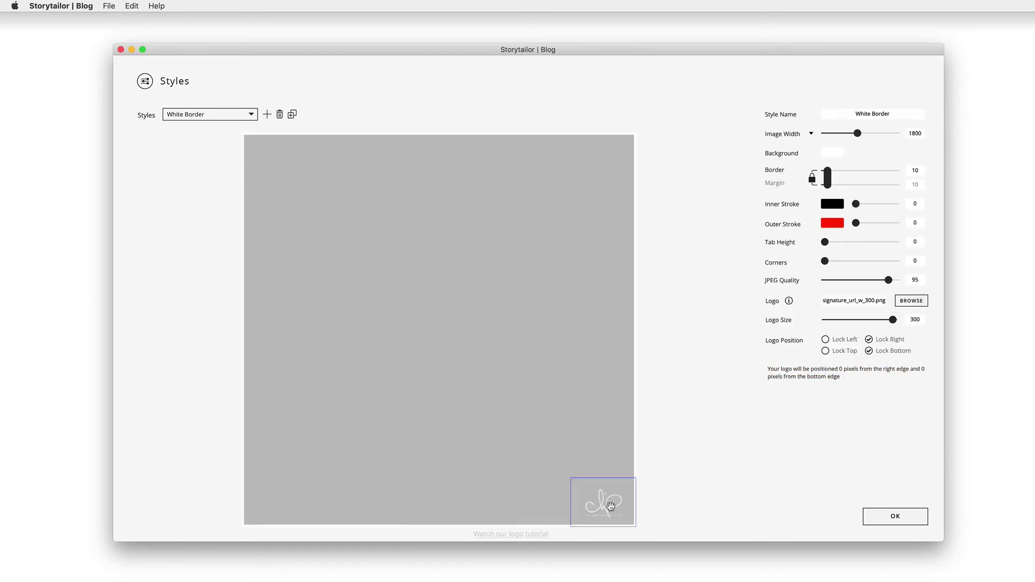
Step: Position the logo bottom-right, save the style, and batch-export all 62 photos
drag(608, 504, 669, 512)
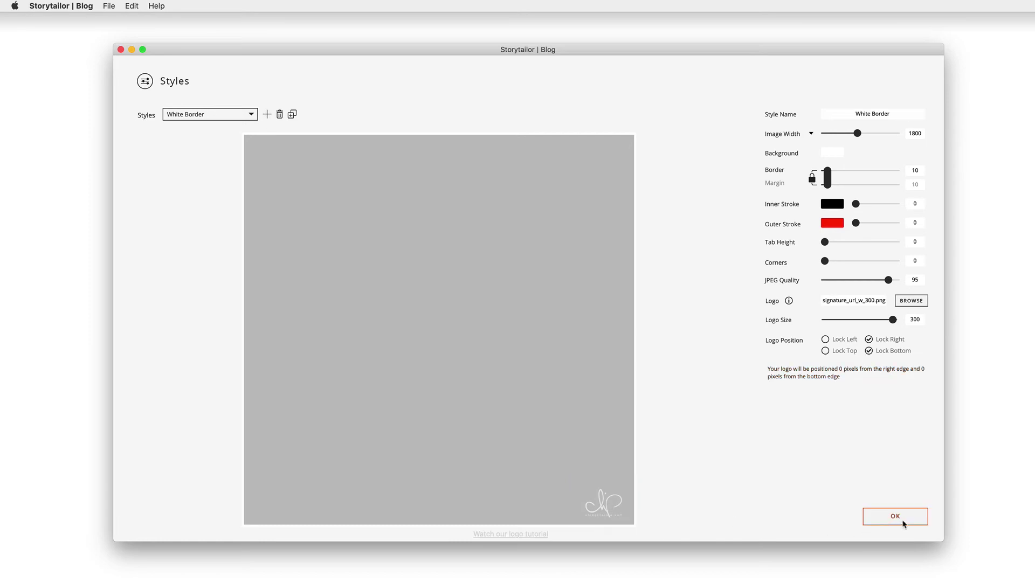
click(896, 518)
click(903, 520)
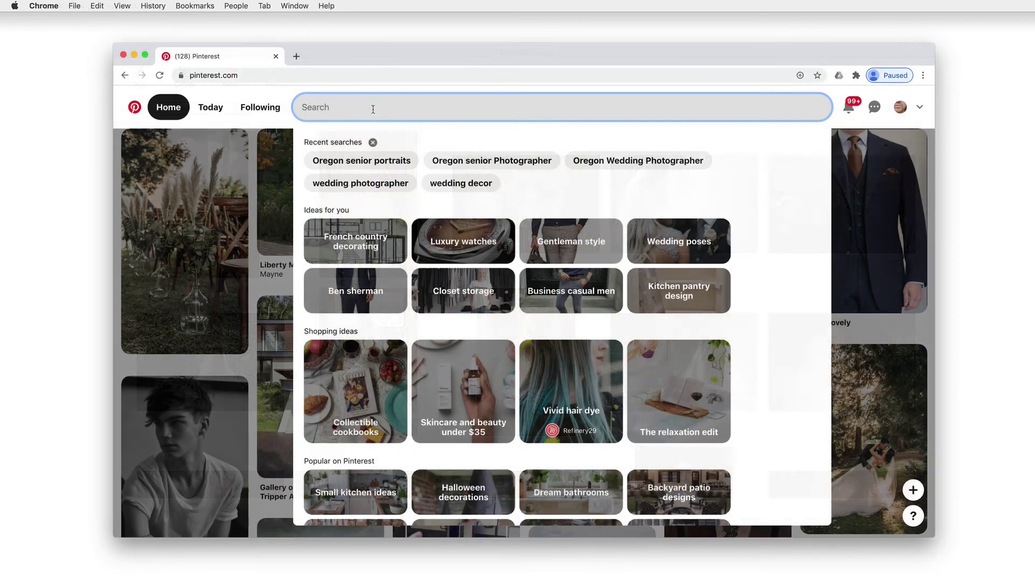
Step: Search Pinterest for 'Oregon senior portraits' and open the red-sweater senior portrait collage pin
text(Ore)
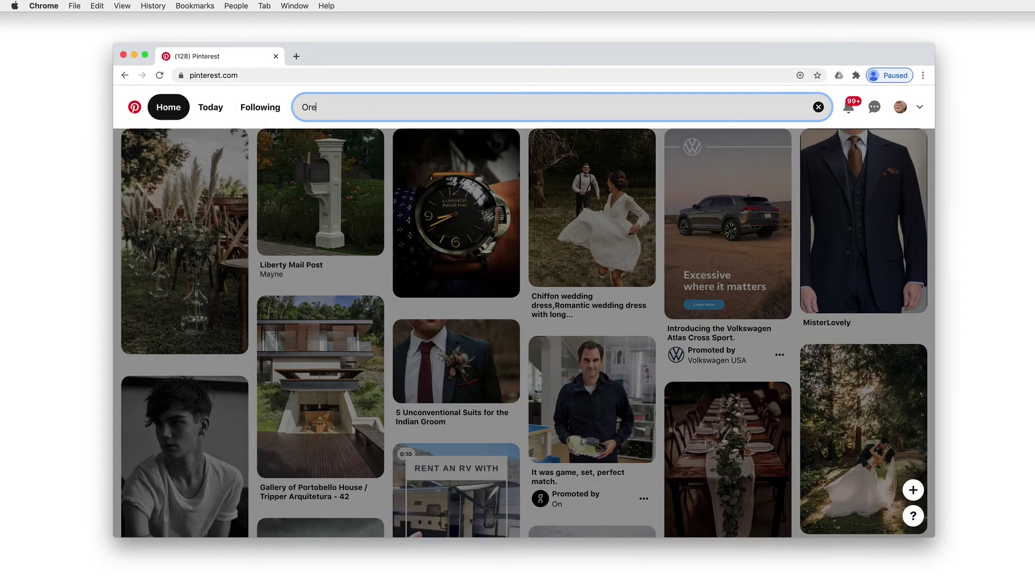
text(gon senior portraits)
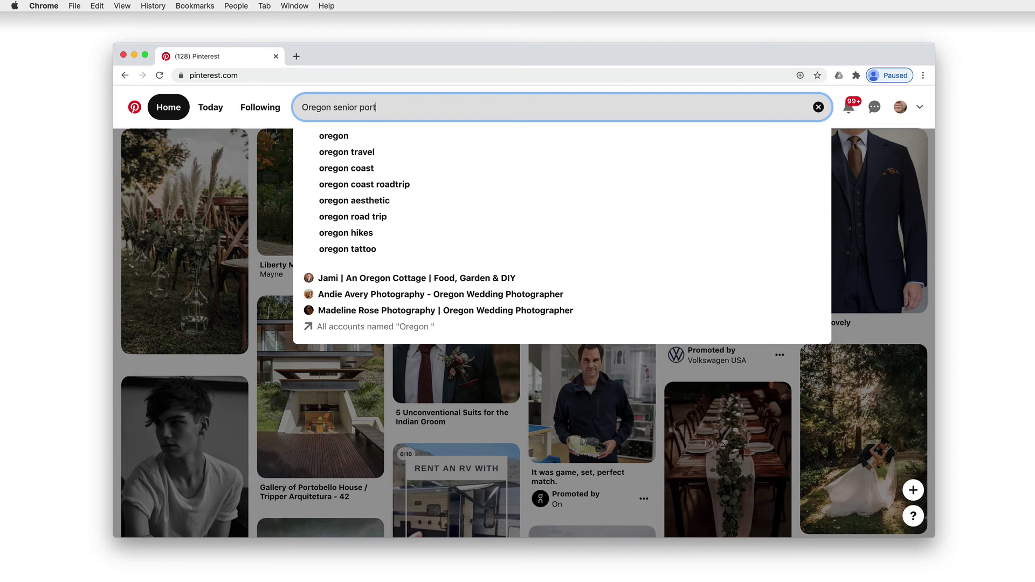
key(Return)
scroll(387, 194, down, 5)
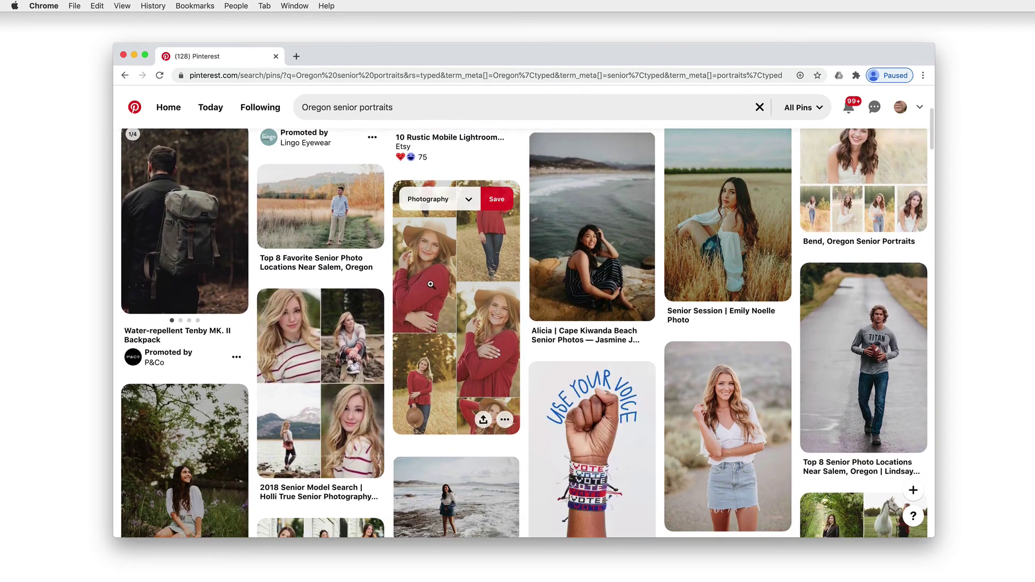
click(431, 284)
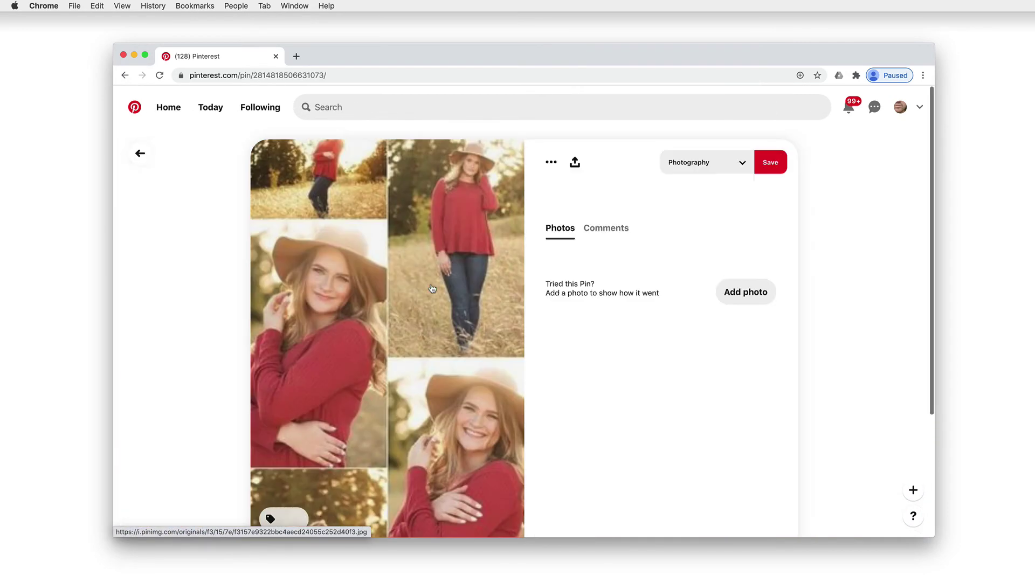
scroll(527, 283, down, 2)
scroll(527, 283, down, 2)
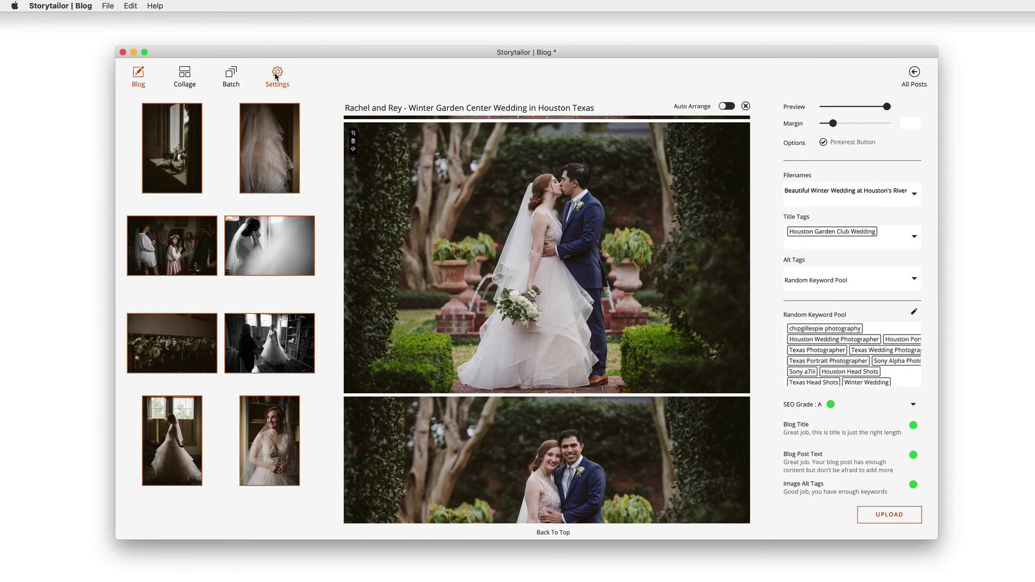
Step: Keep Blog as default window and capture-date sorting, then toggle Remove Exported Images
click(277, 78)
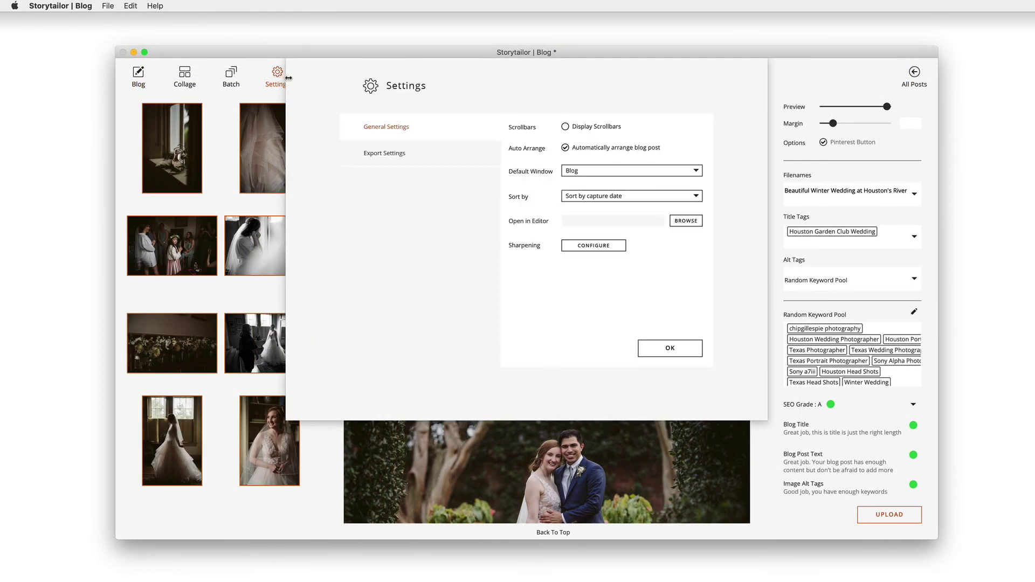
click(696, 172)
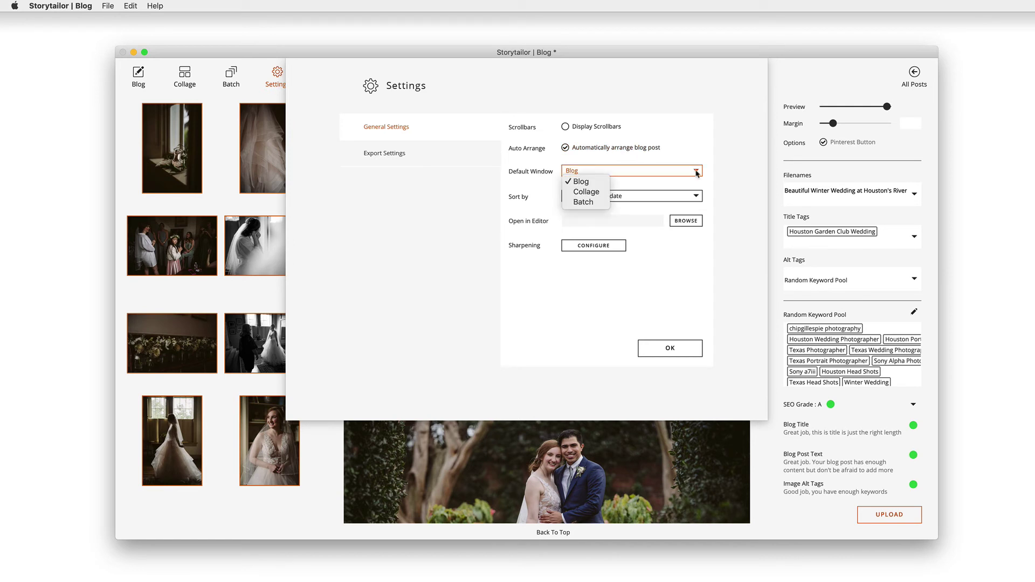
click(696, 172)
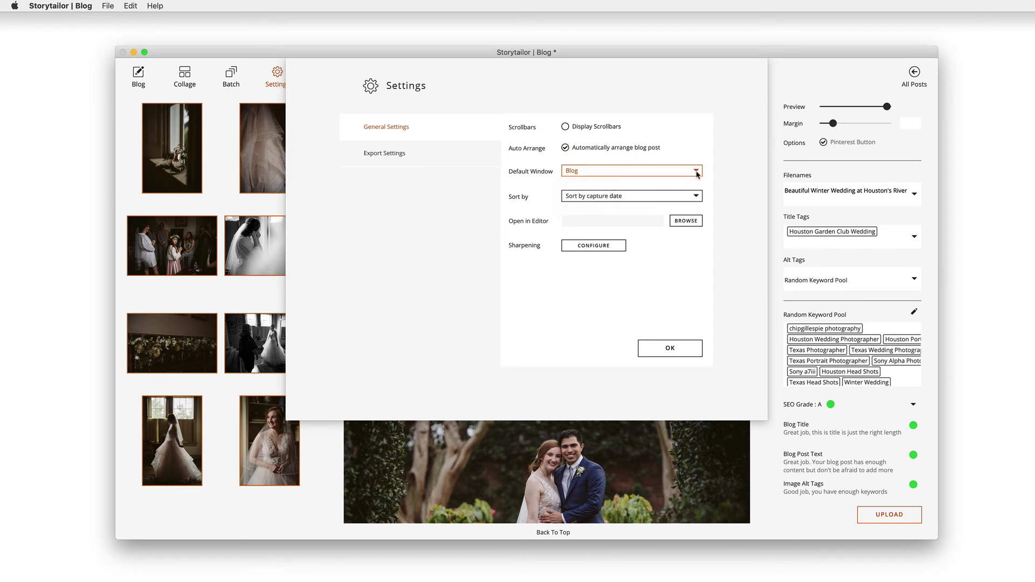
click(698, 197)
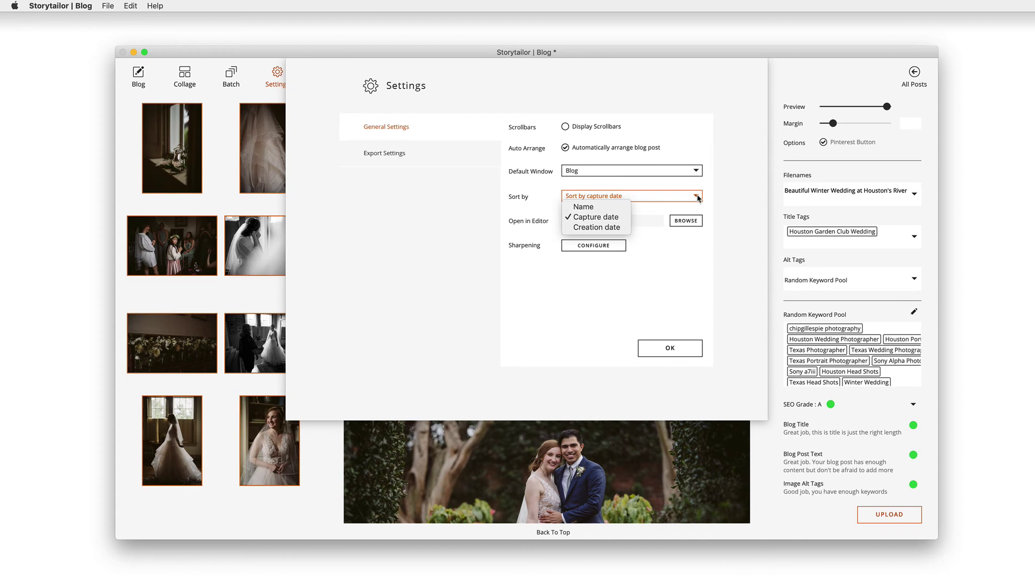
click(697, 197)
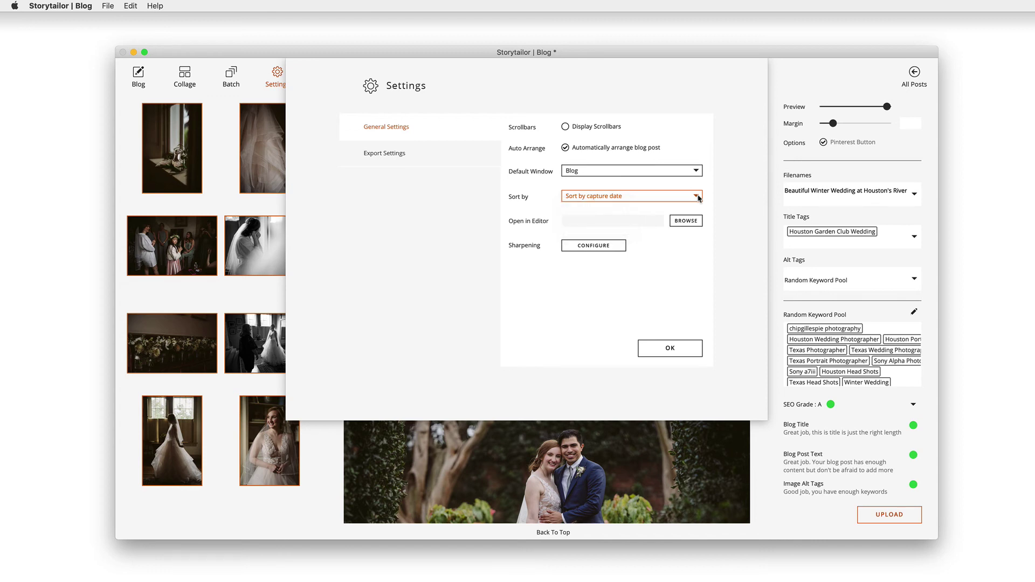
click(383, 154)
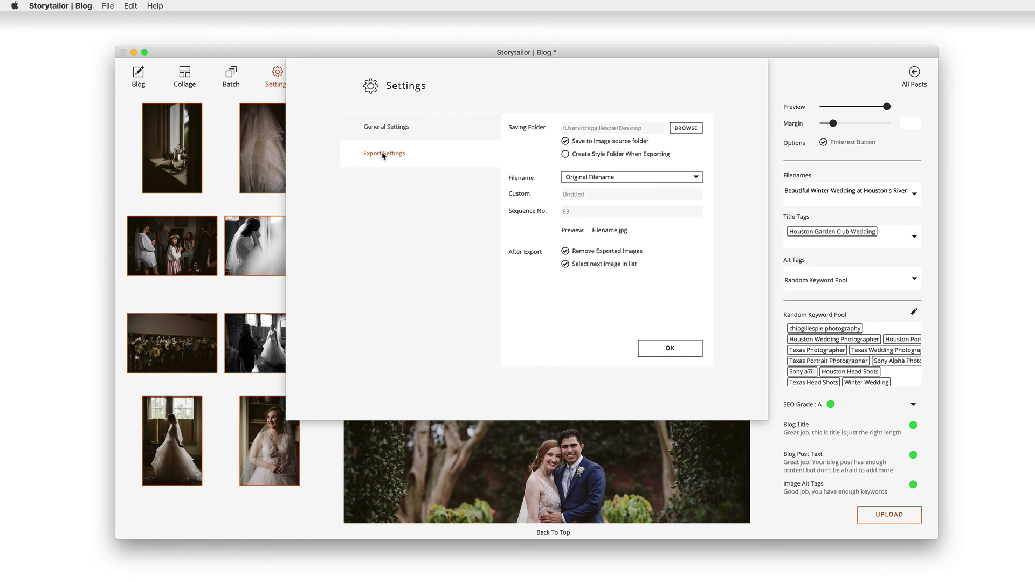
click(565, 252)
Step: Confirm the Settings dialog with OK to return to the Houston winter wedding post
click(670, 349)
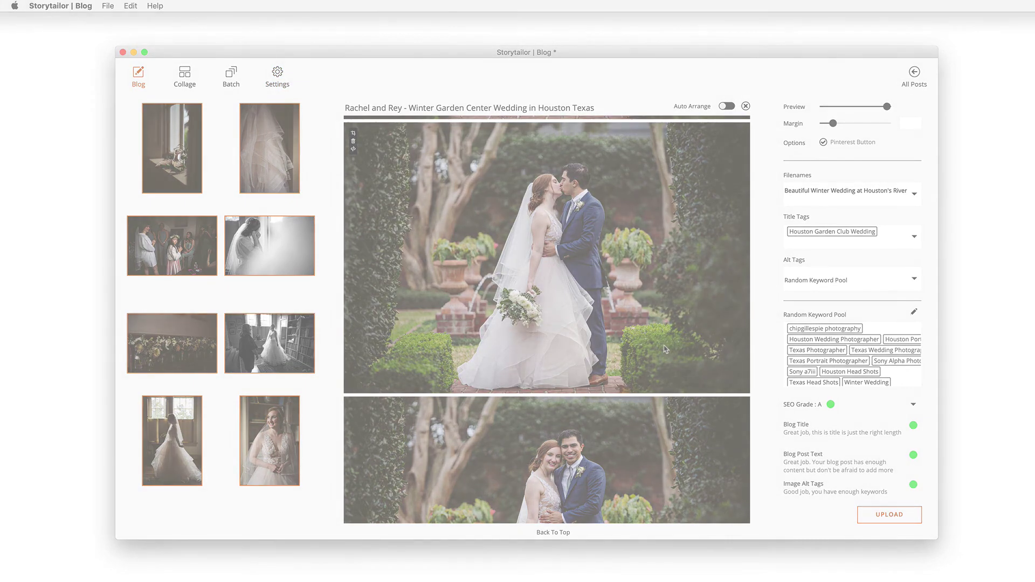